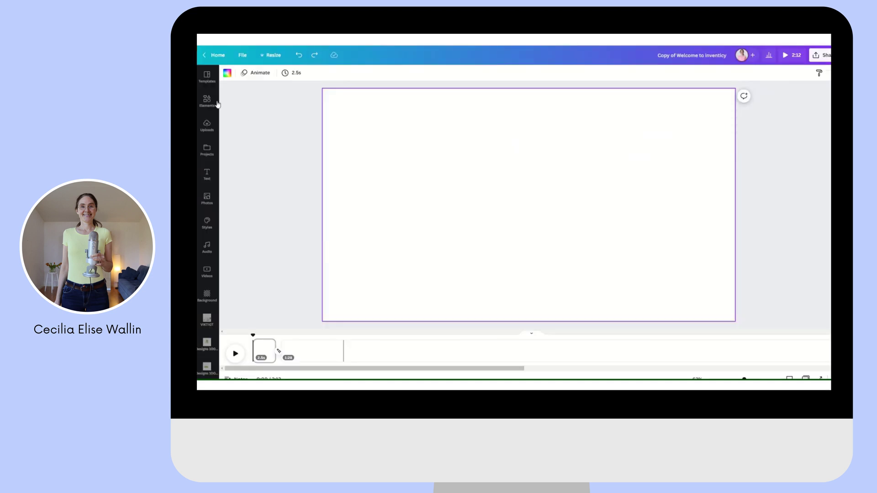
Add the town street illustration from Recently used and stretch it across the full page width
{"action": "left_click", "coordinate": [206, 101]}
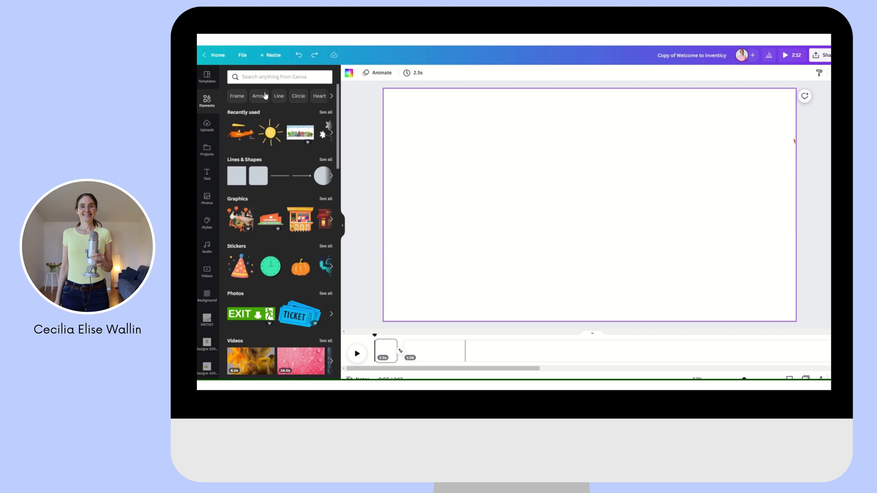
{"action": "left_click", "coordinate": [300, 132]}
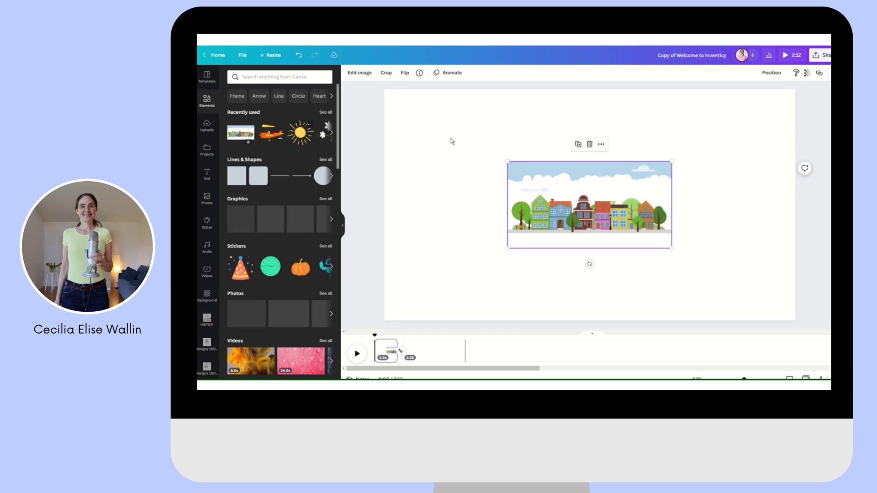
{"action": "left_click_drag", "start_coordinate": [508, 160], "coordinate": [370, 124]}
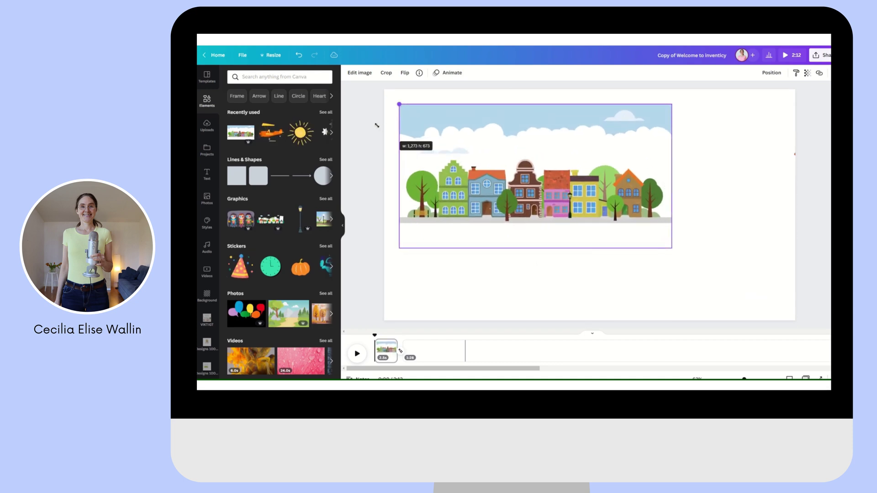
{"action": "left_click_drag", "start_coordinate": [672, 97], "coordinate": [800, 89]}
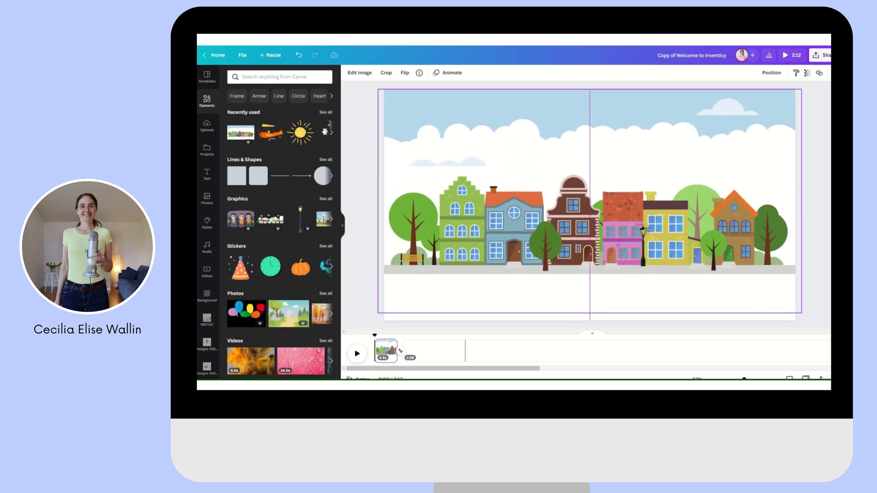
{"action": "left_click_drag", "start_coordinate": [645, 229], "coordinate": [644, 230]}
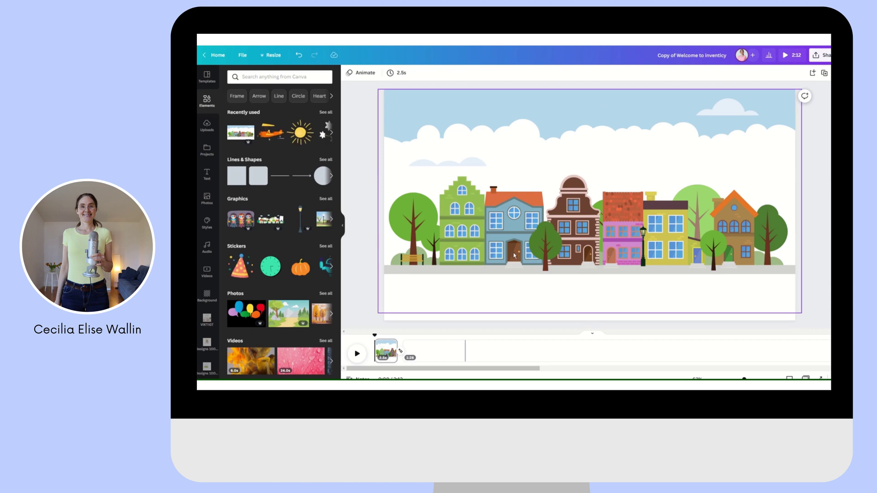
{"action": "left_click", "coordinate": [619, 320]}
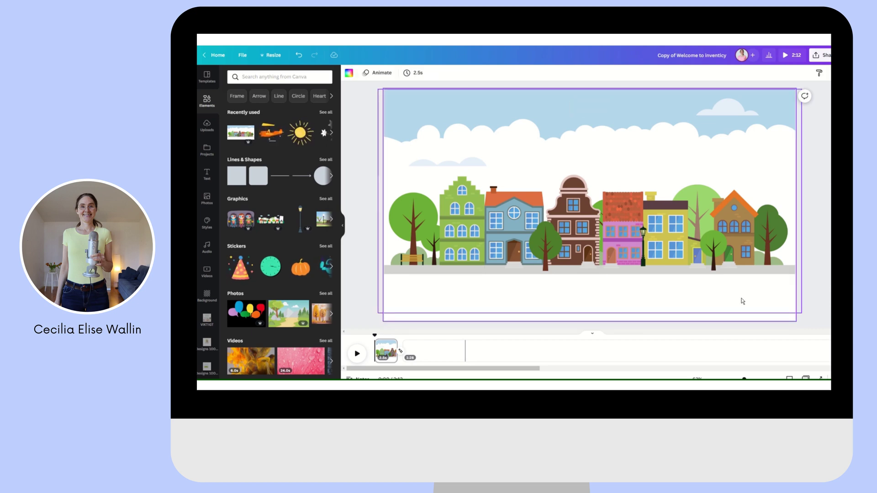
Add a square with R, stretch it along the page bottom and colour it lime green
{"action": "key", "text": "r"}
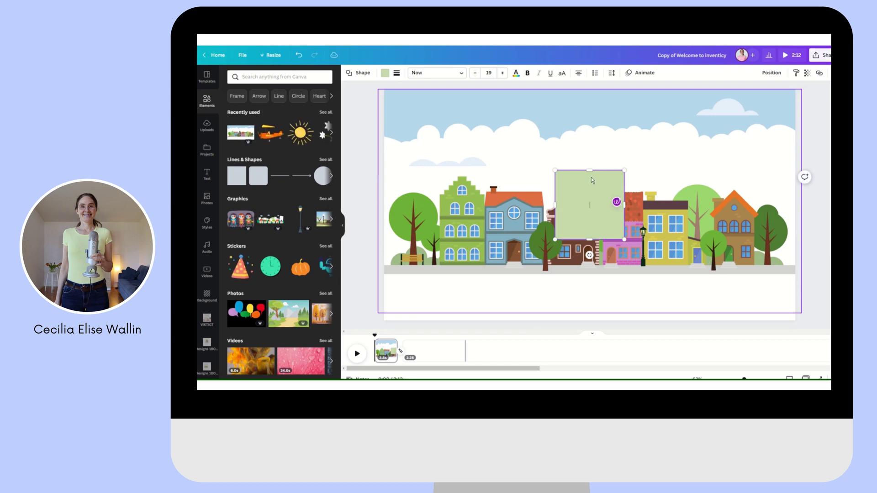
{"action": "mouse_move", "coordinate": [591, 178]}
{"action": "left_mouse_down"}
{"action": "mouse_move", "coordinate": [579, 199]}
{"action": "mouse_move", "coordinate": [396, 299]}
{"action": "mouse_move", "coordinate": [799, 300]}
{"action": "left_mouse_up"}
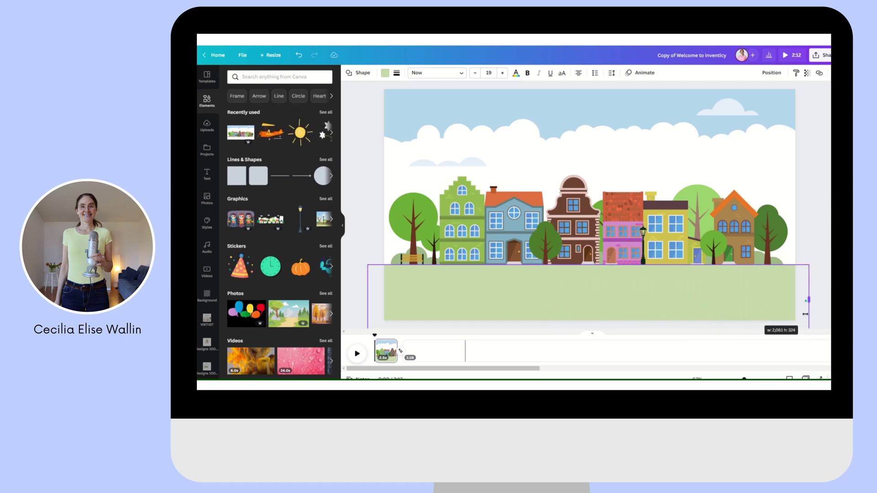
{"action": "left_click_drag", "start_coordinate": [648, 292], "coordinate": [644, 298]}
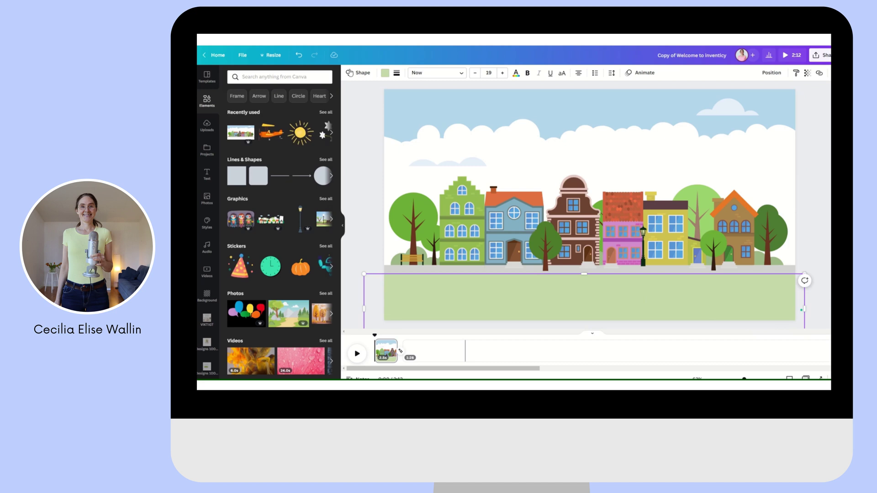
{"action": "left_click", "coordinate": [384, 74]}
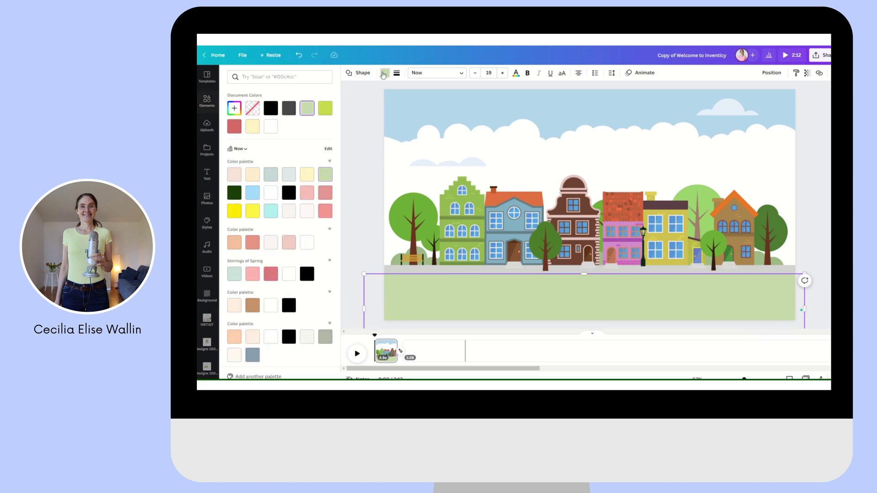
{"action": "left_click", "coordinate": [326, 108]}
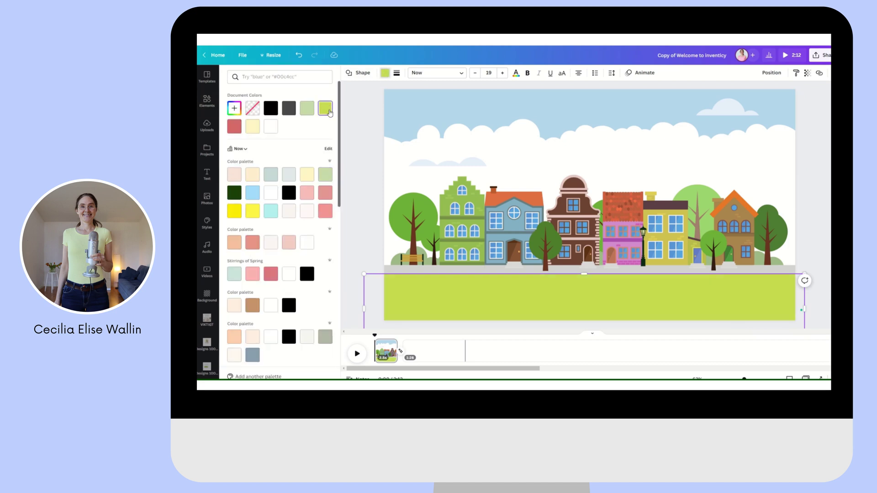
{"action": "left_click", "coordinate": [821, 192]}
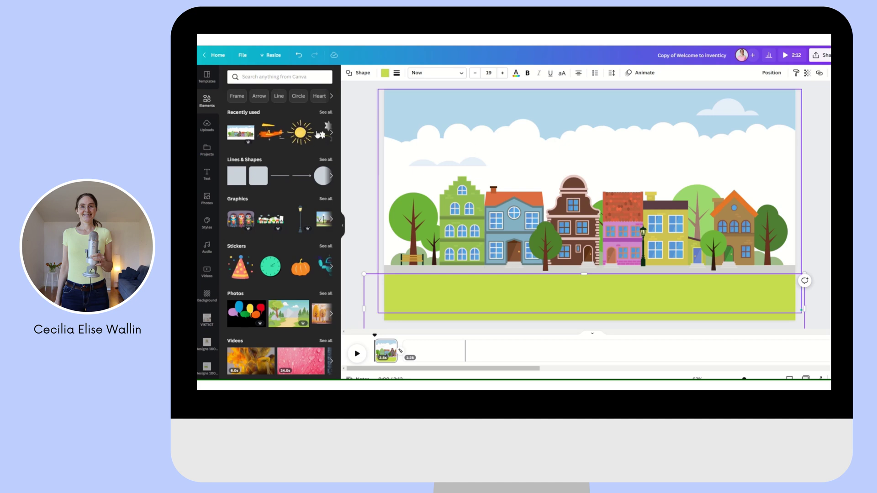
Add a shrunken sun at the top of the sky and a shrunken orange airplane
{"action": "left_click", "coordinate": [300, 133]}
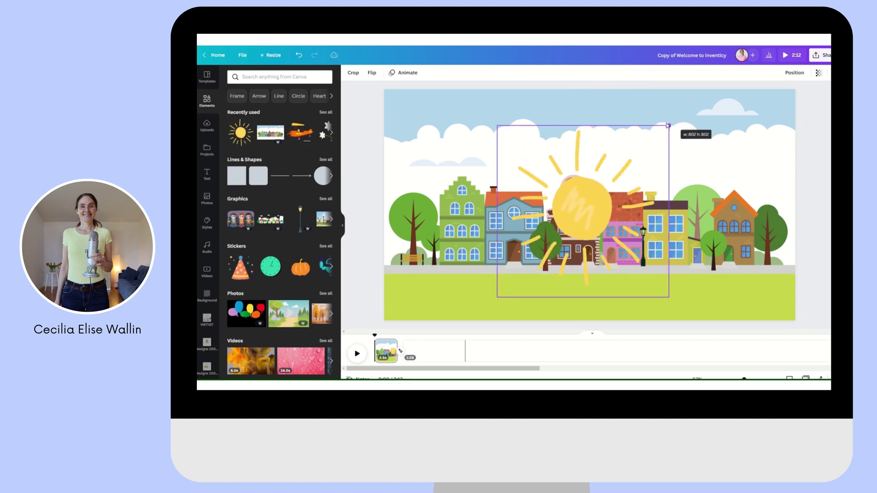
{"action": "left_click_drag", "start_coordinate": [685, 122], "coordinate": [583, 217]}
{"action": "left_click_drag", "start_coordinate": [542, 249], "coordinate": [486, 86]}
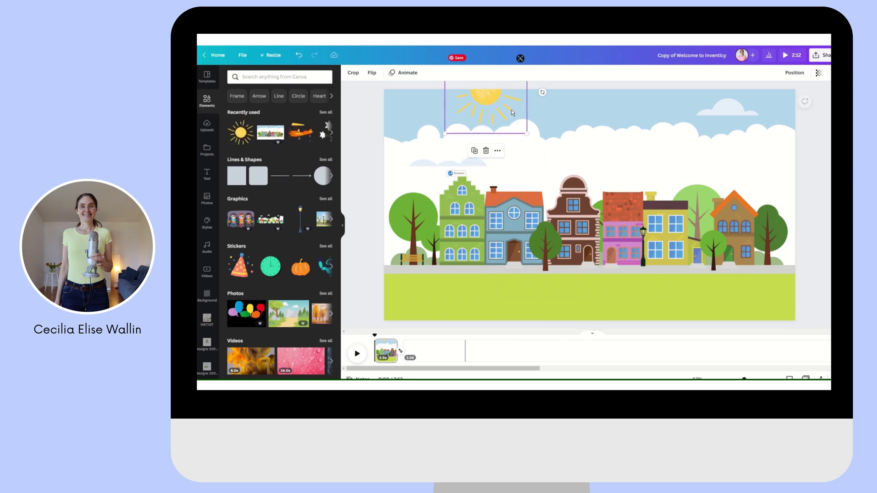
{"action": "left_click", "coordinate": [301, 133]}
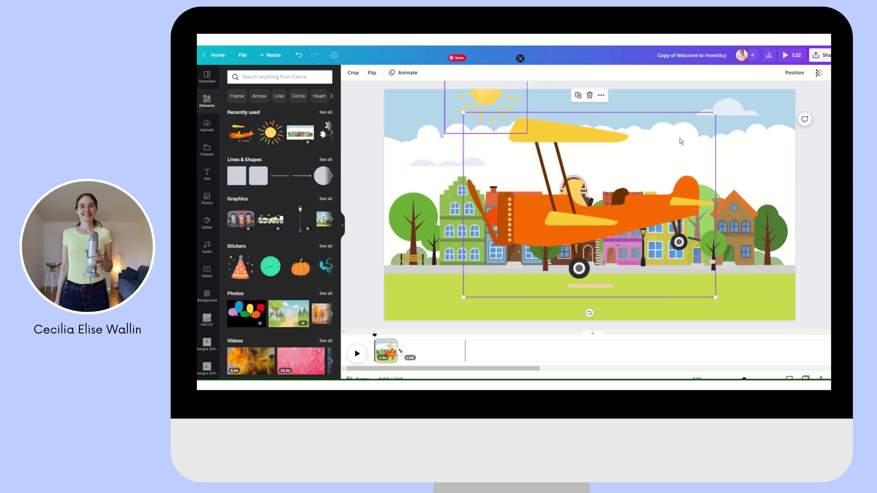
{"action": "mouse_move", "coordinate": [715, 113]}
{"action": "left_mouse_down"}
{"action": "mouse_move", "coordinate": [547, 238]}
{"action": "mouse_move", "coordinate": [805, 123]}
{"action": "mouse_move", "coordinate": [828, 124]}
{"action": "left_mouse_up"}
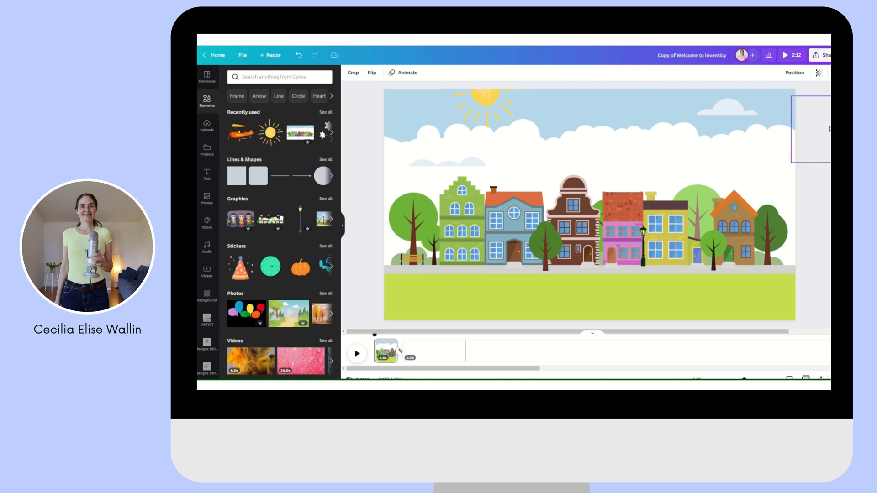
Duplicate the town page and move the airplane into the sky above the houses
{"action": "left_click", "coordinate": [812, 246]}
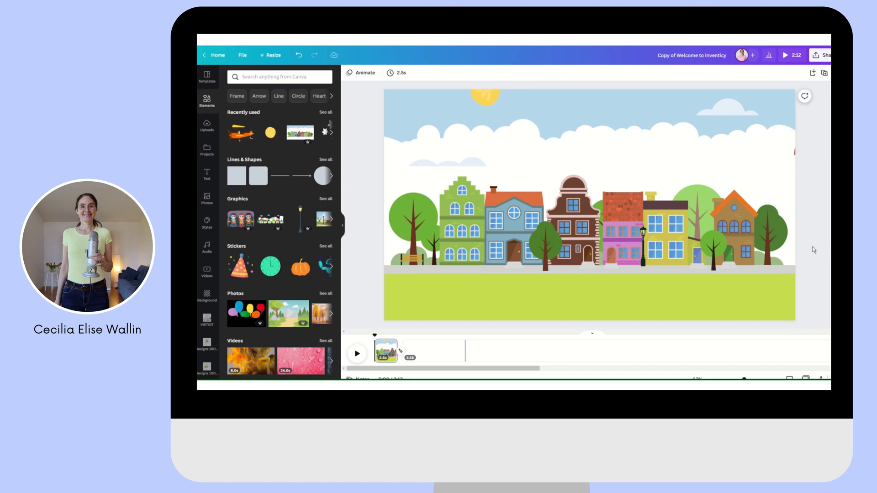
{"action": "left_click", "coordinate": [824, 74]}
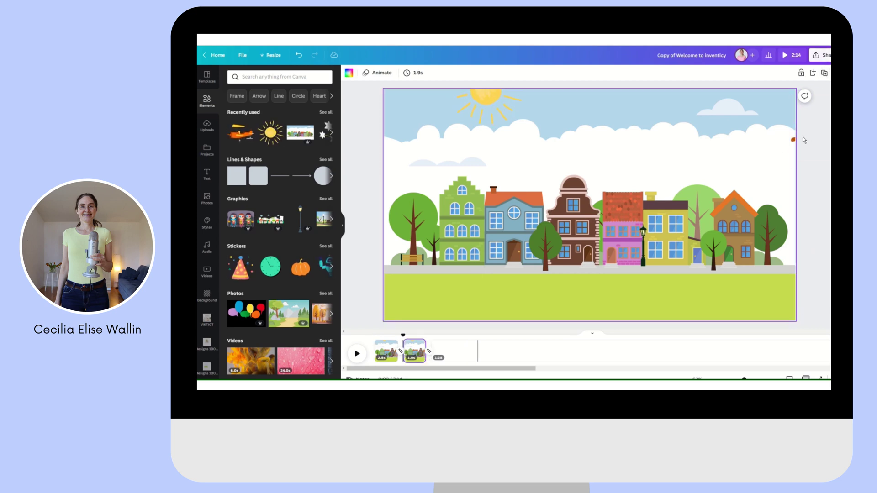
{"action": "left_click_drag", "start_coordinate": [795, 141], "coordinate": [560, 167]}
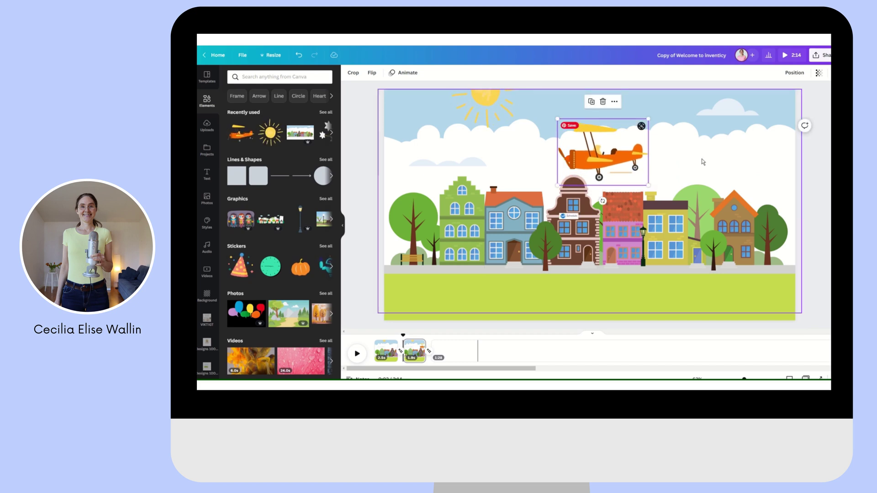
{"action": "left_click", "coordinate": [793, 119]}
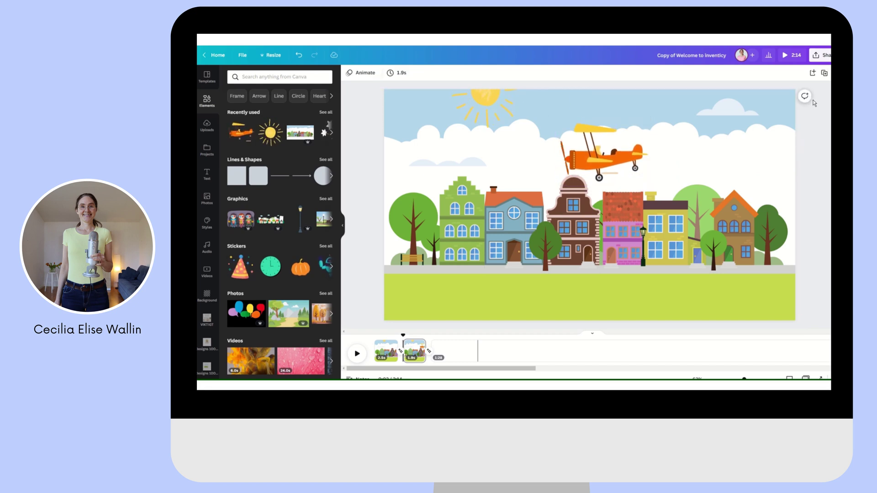
Duplicate the page again, move the airplane to the left edge, and add Match & Move
{"action": "left_click", "coordinate": [824, 74]}
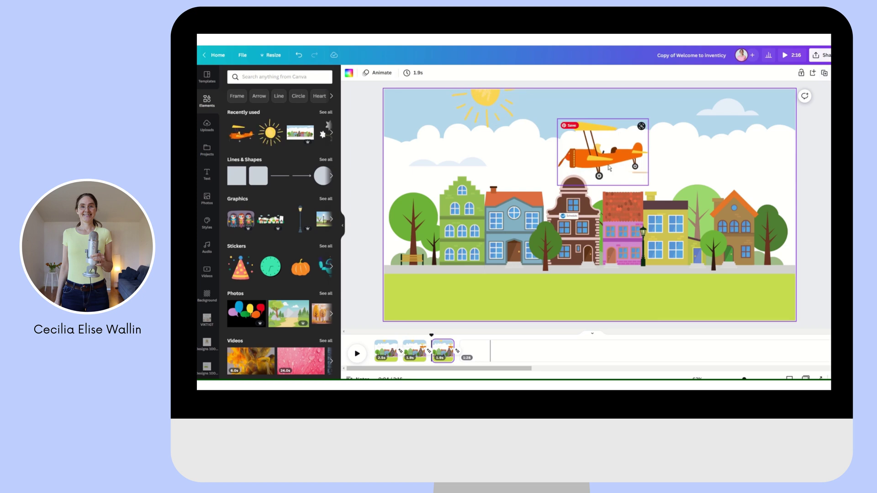
{"action": "left_click", "coordinate": [567, 171]}
{"action": "left_click_drag", "start_coordinate": [567, 170], "coordinate": [351, 129]}
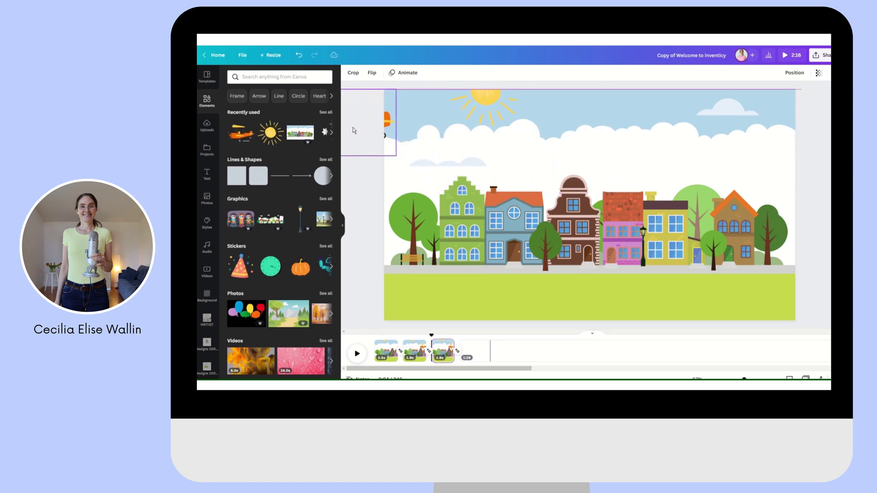
{"action": "left_click", "coordinate": [401, 355]}
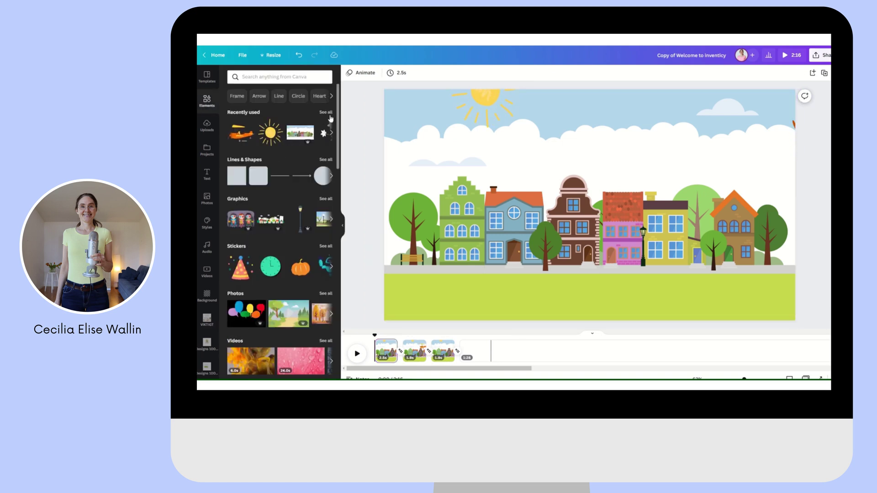
Add the Coffee Shop storefront, shrink it and place it between the street's houses
{"action": "left_click", "coordinate": [323, 114]}
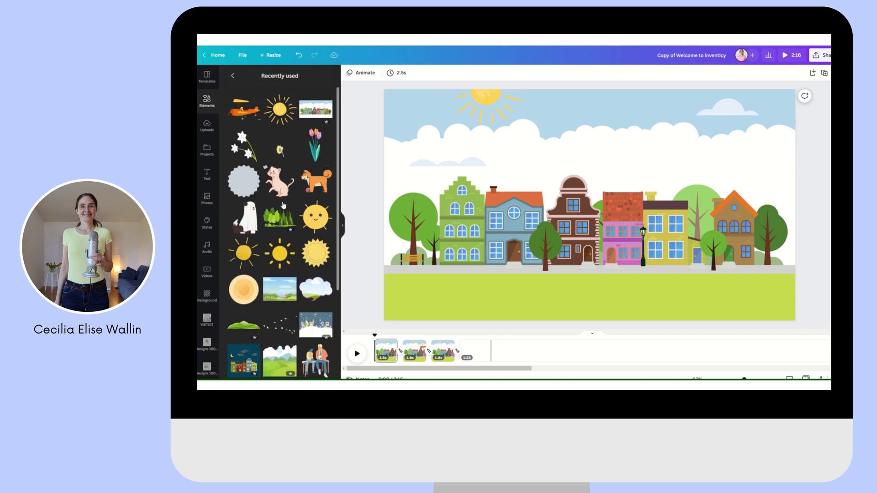
{"action": "scroll", "coordinate": [283, 204], "scroll_direction": "down", "scroll_amount": 3}
{"action": "scroll", "coordinate": [282, 205], "scroll_direction": "down", "scroll_amount": 3}
{"action": "left_click", "coordinate": [279, 228]}
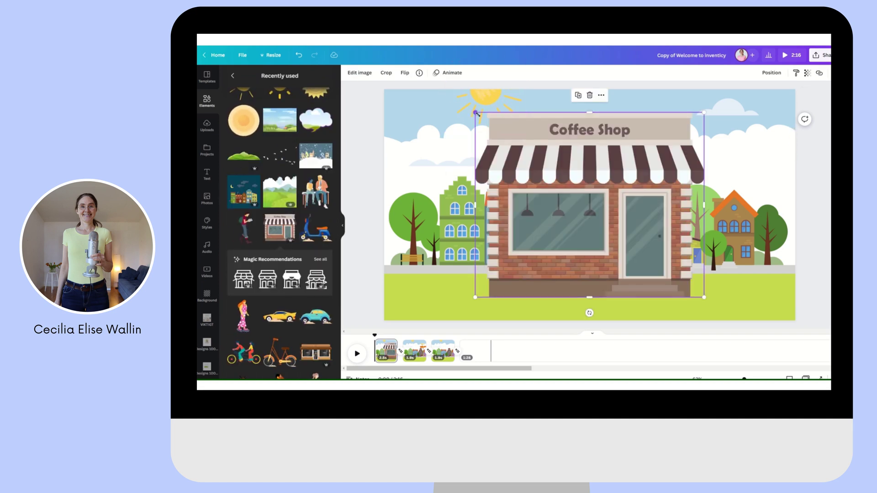
{"action": "left_click_drag", "start_coordinate": [477, 113], "coordinate": [658, 262]}
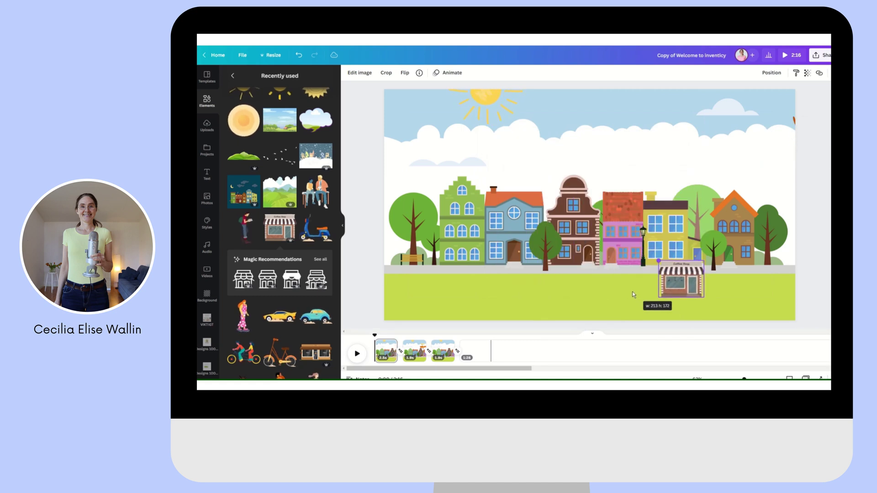
{"action": "mouse_move", "coordinate": [681, 282]}
{"action": "left_mouse_down"}
{"action": "mouse_move", "coordinate": [668, 251]}
{"action": "mouse_move", "coordinate": [684, 260]}
{"action": "left_mouse_up"}
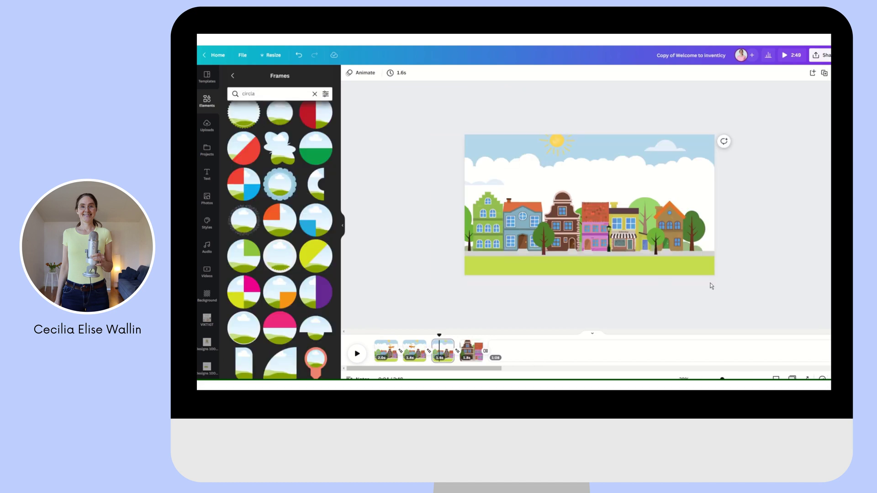
{"action": "left_click_drag", "start_coordinate": [766, 296], "coordinate": [361, 121]}
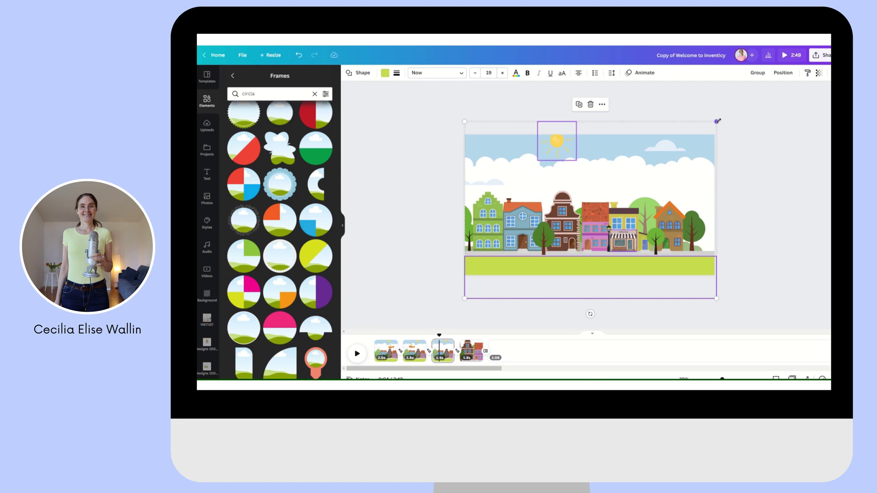
On the close-up Coffee Shop page, add and shrink the white dog and orange shiba by the door
{"action": "left_click", "coordinate": [442, 351]}
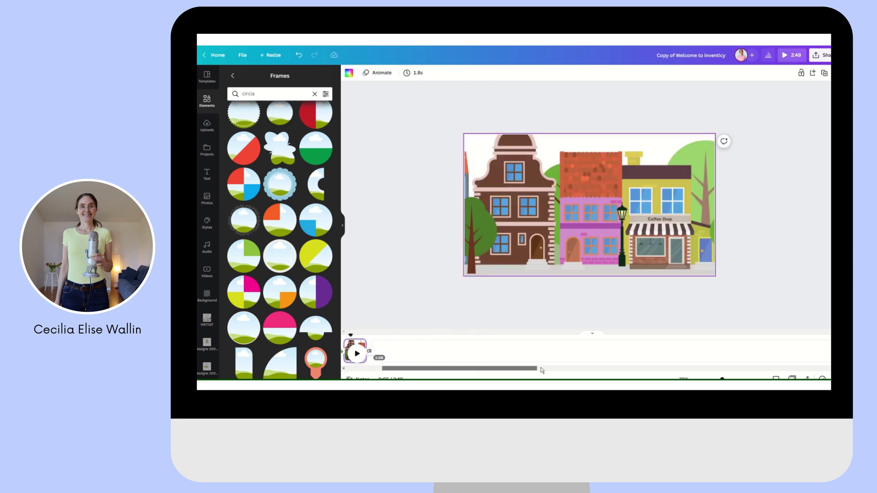
{"action": "scroll", "coordinate": [480, 353], "scroll_direction": "down", "scroll_amount": 5}
{"action": "scroll", "coordinate": [617, 353], "scroll_direction": "down", "scroll_amount": 1}
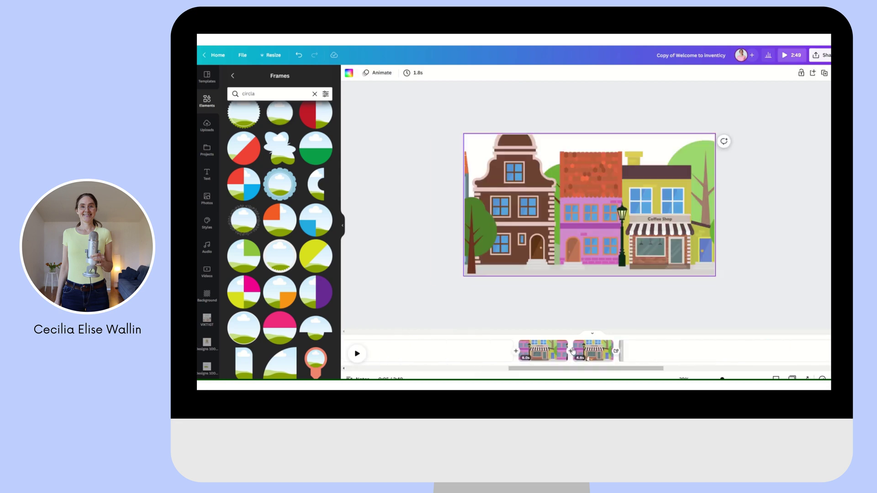
{"action": "left_click", "coordinate": [538, 355]}
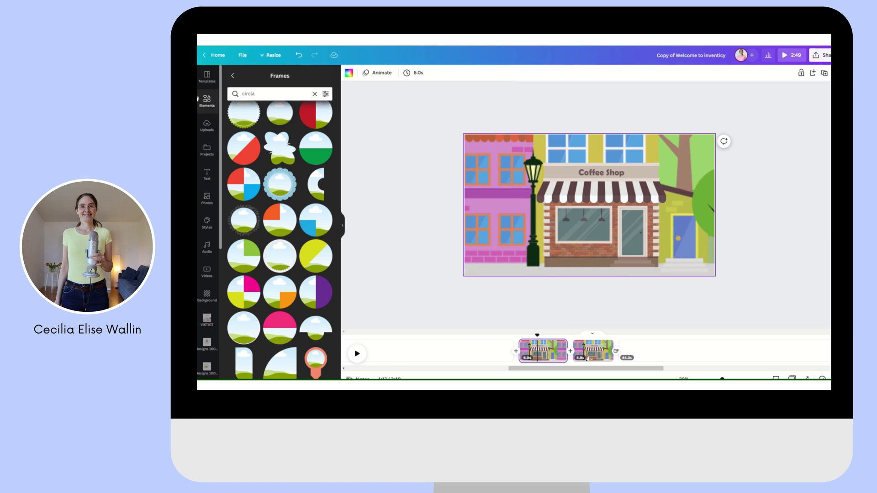
{"action": "left_click", "coordinate": [209, 101]}
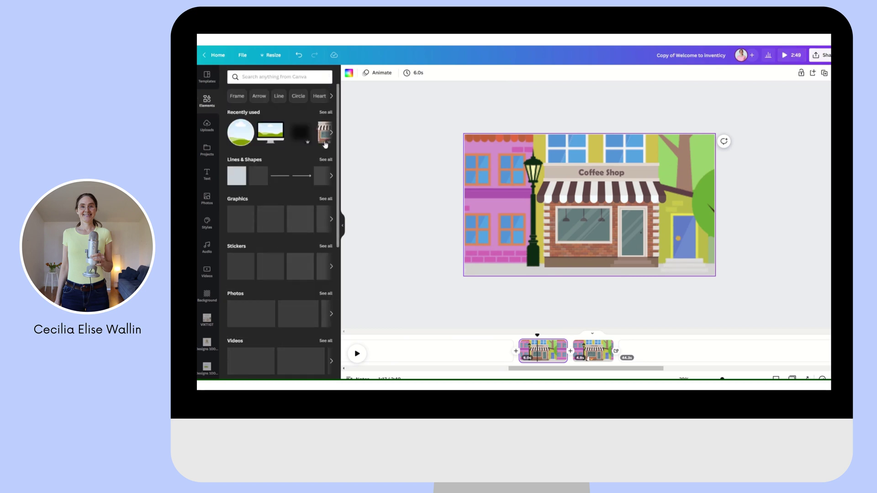
{"action": "left_click", "coordinate": [325, 113]}
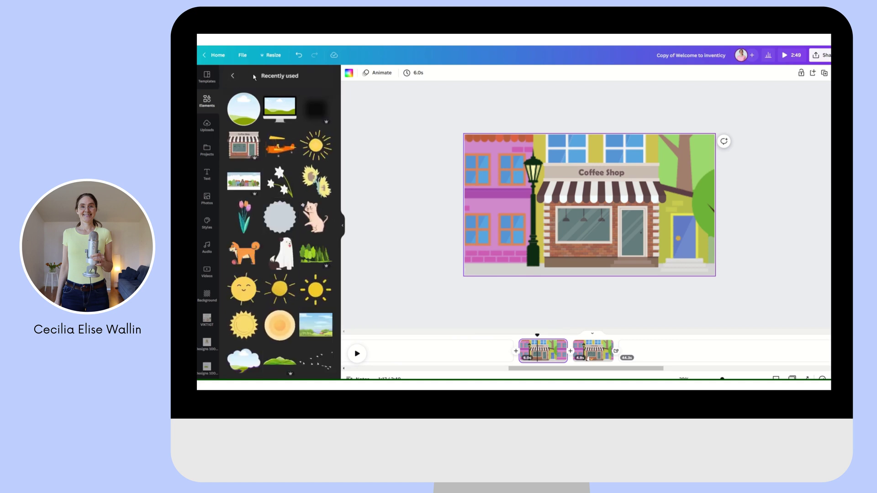
{"action": "mouse_move", "coordinate": [245, 180]}
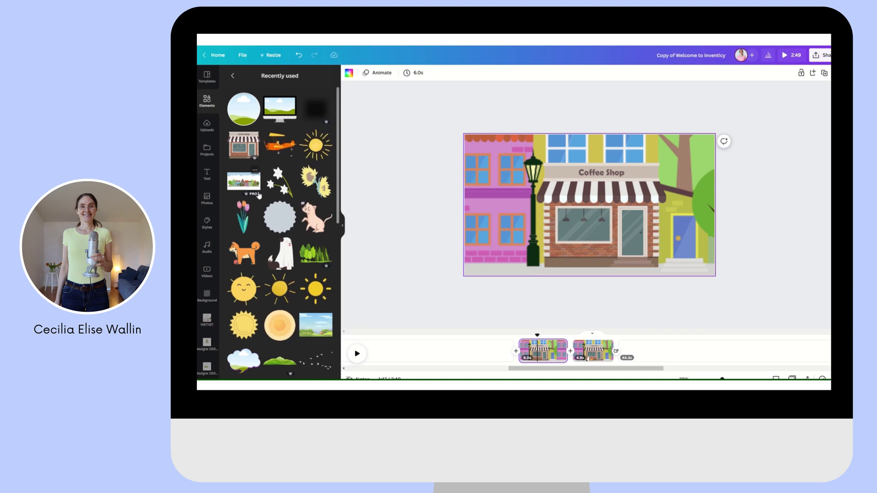
{"action": "scroll", "coordinate": [259, 194], "scroll_direction": "down", "scroll_amount": 1}
{"action": "left_click_drag", "start_coordinate": [280, 220], "coordinate": [480, 205]}
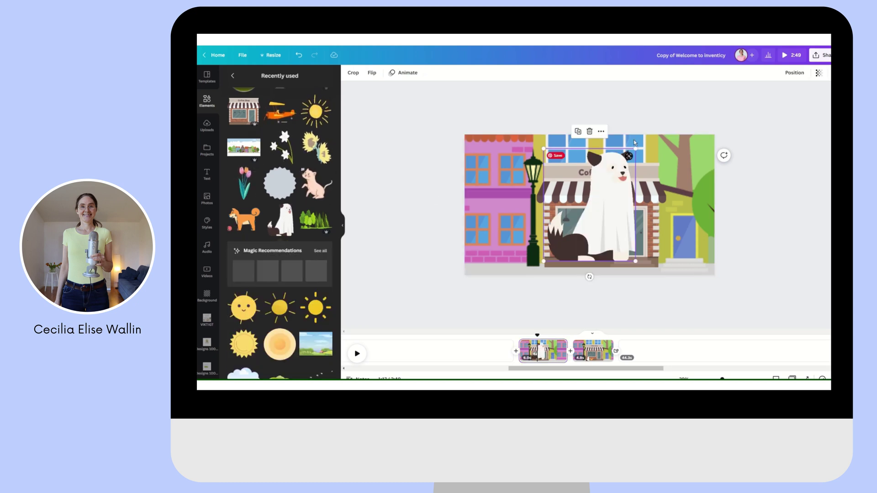
{"action": "mouse_move", "coordinate": [637, 263]}
{"action": "left_mouse_down"}
{"action": "mouse_move", "coordinate": [573, 260]}
{"action": "mouse_move", "coordinate": [566, 241]}
{"action": "left_mouse_up"}
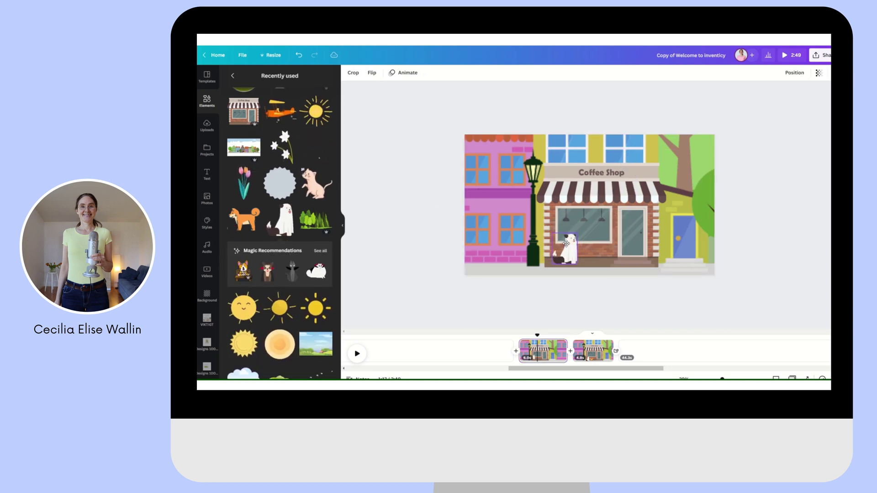
{"action": "left_click", "coordinate": [244, 218]}
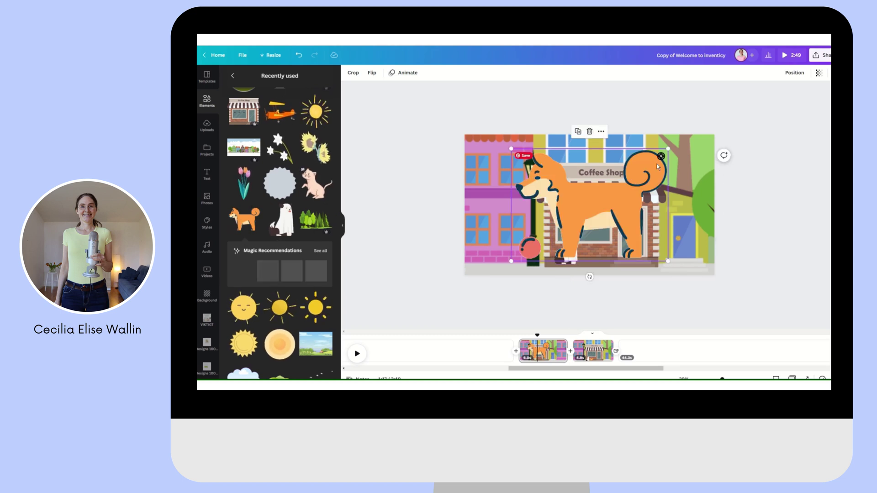
{"action": "mouse_move", "coordinate": [669, 149]}
{"action": "left_mouse_down"}
{"action": "mouse_move", "coordinate": [541, 240]}
{"action": "mouse_move", "coordinate": [590, 255]}
{"action": "left_mouse_up"}
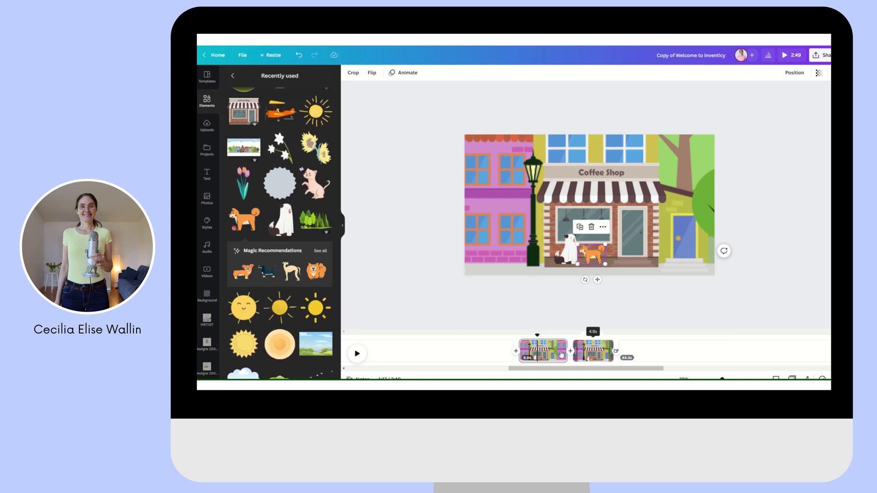
{"action": "left_click", "coordinate": [596, 355]}
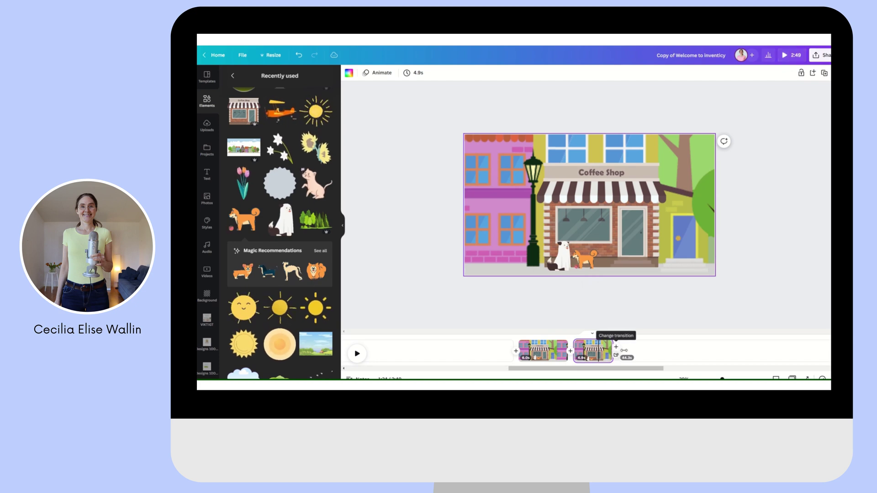
Preview the Color Wipe transition, then undo to restore the cafe scene and first seated woman
{"action": "left_click", "coordinate": [616, 352]}
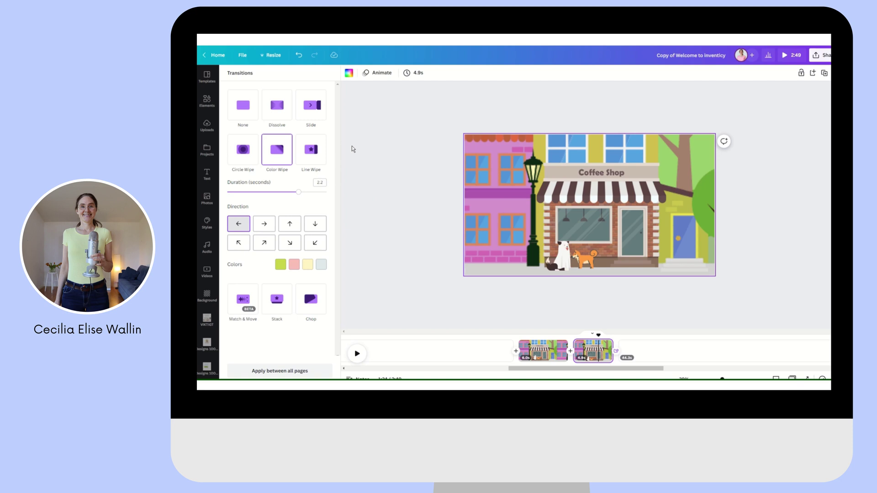
{"action": "left_click", "coordinate": [277, 147]}
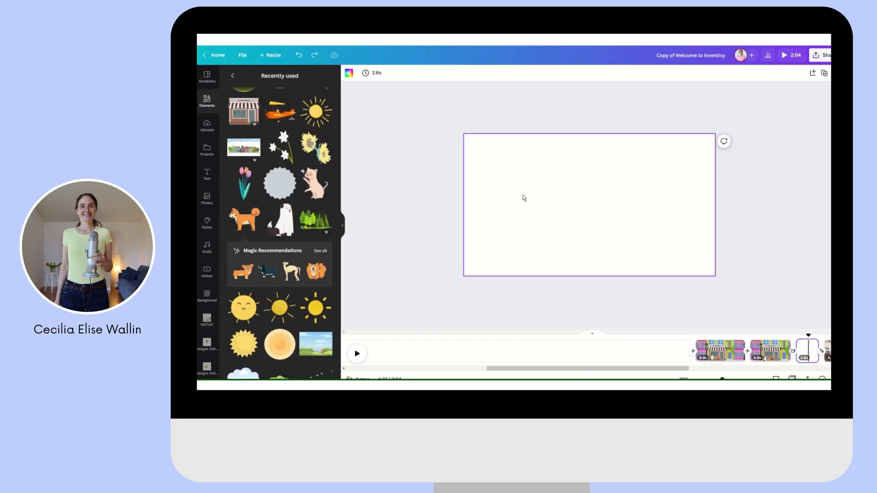
{"action": "left_click", "coordinate": [300, 58]}
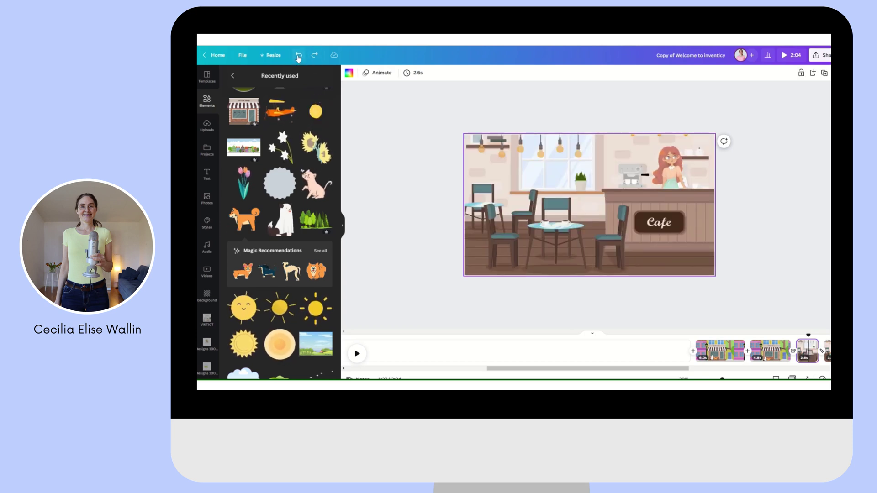
{"action": "left_click", "coordinate": [298, 58]}
Undo to restore the woman in red and later pages, then move the barista left along the counter
{"action": "left_click", "coordinate": [298, 58]}
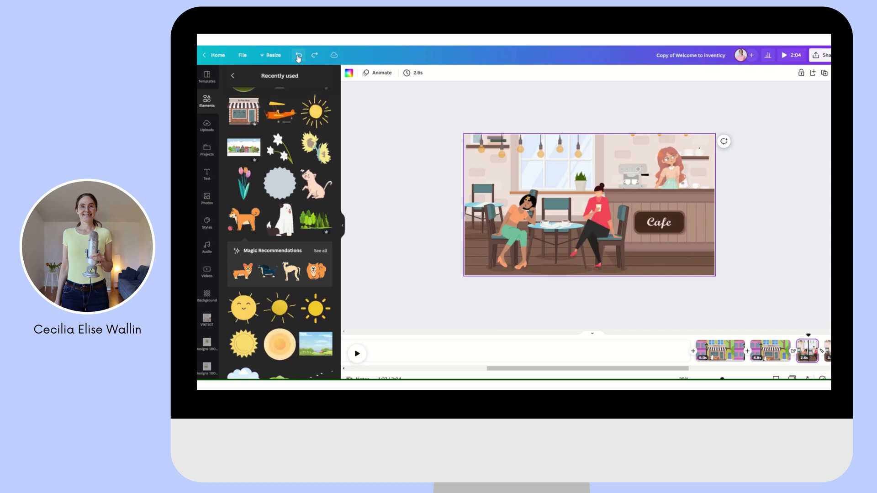
{"action": "left_click", "coordinate": [299, 58]}
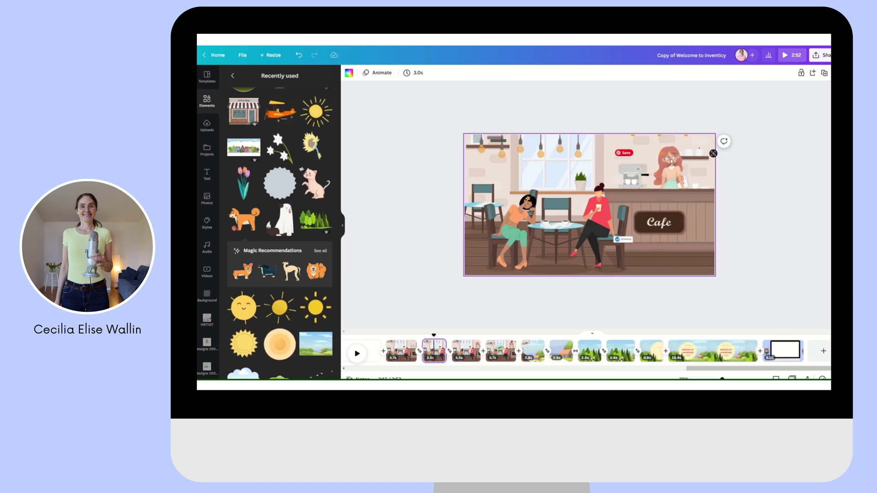
{"action": "left_click", "coordinate": [672, 163]}
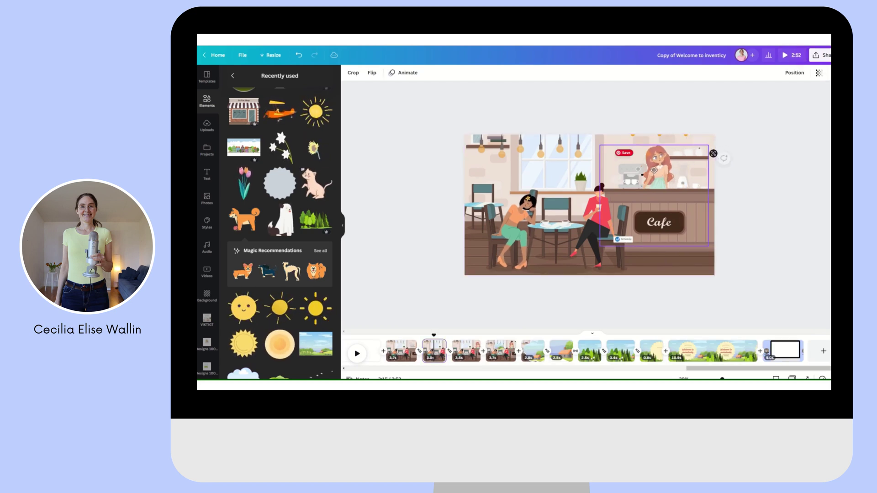
{"action": "left_click_drag", "start_coordinate": [678, 177], "coordinate": [620, 179]}
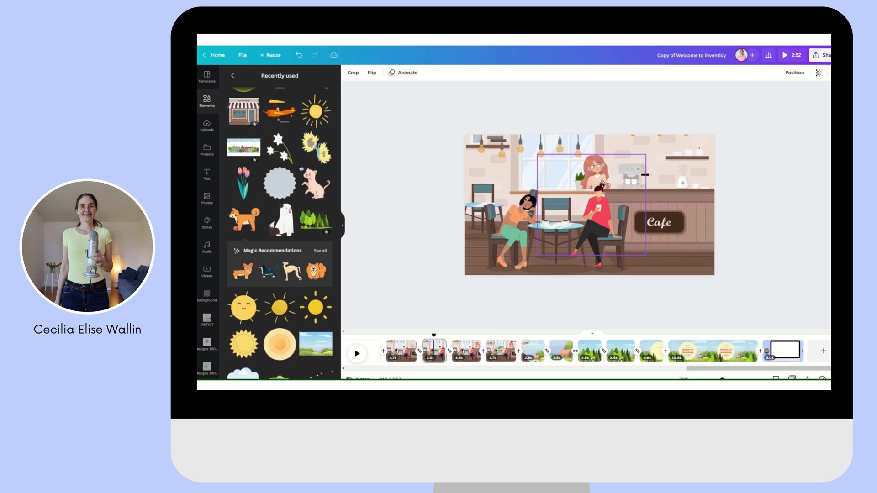
{"action": "left_click", "coordinate": [450, 356]}
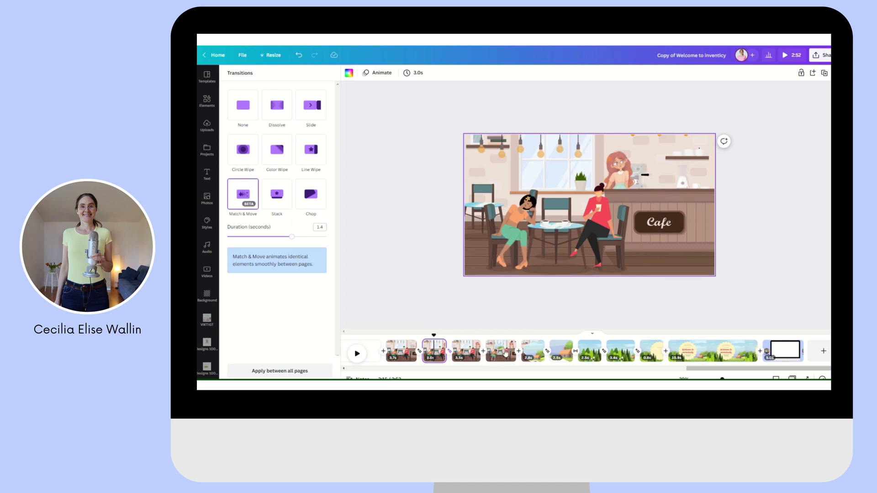
{"action": "left_click", "coordinate": [466, 352]}
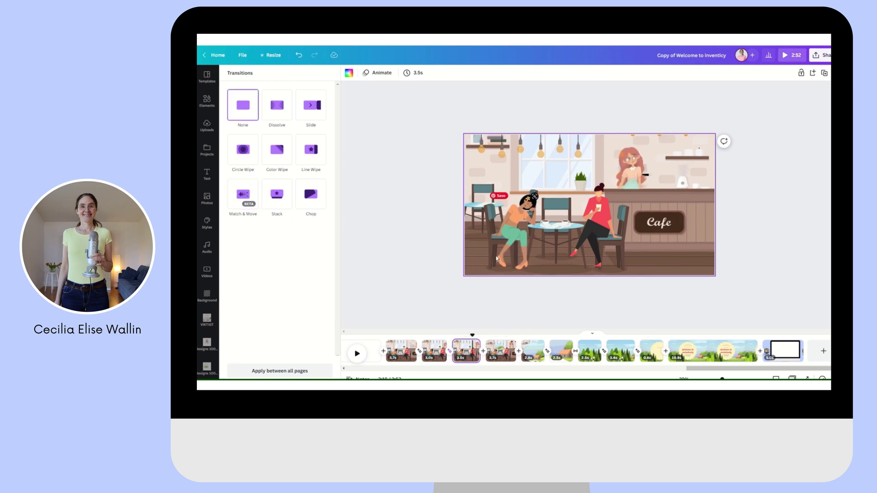
Add the cloud-shaped frame from Recently used and place it between the two women
{"action": "left_click", "coordinate": [206, 100]}
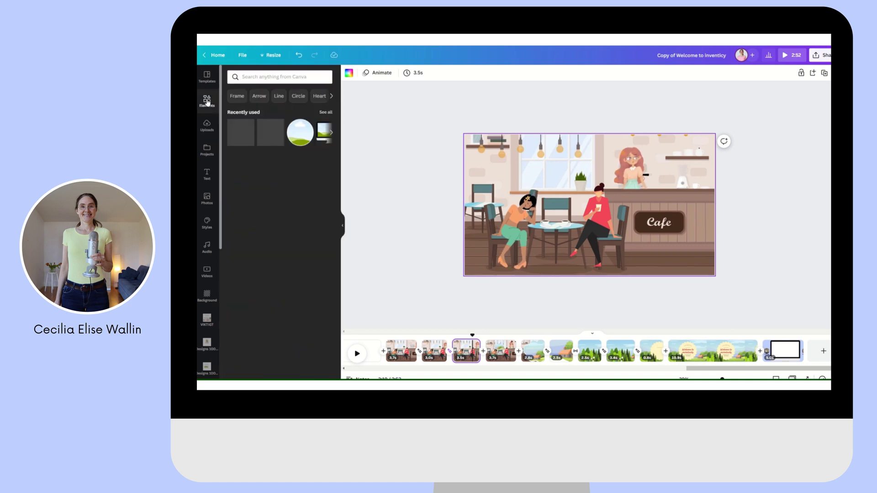
{"action": "left_click", "coordinate": [325, 112]}
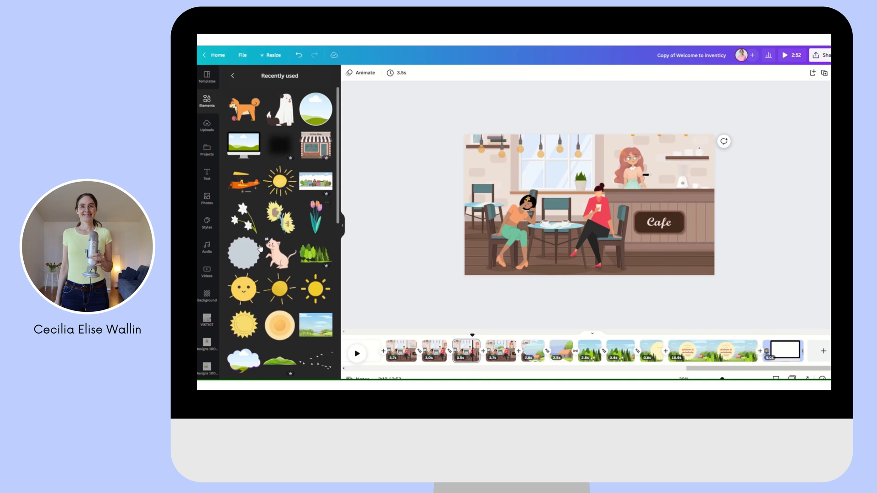
{"action": "left_click", "coordinate": [241, 359]}
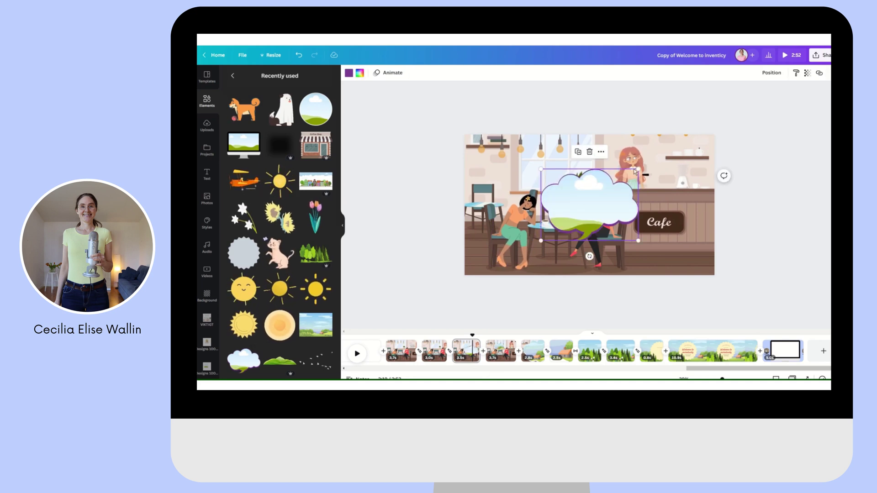
{"action": "left_click_drag", "start_coordinate": [637, 173], "coordinate": [613, 180]}
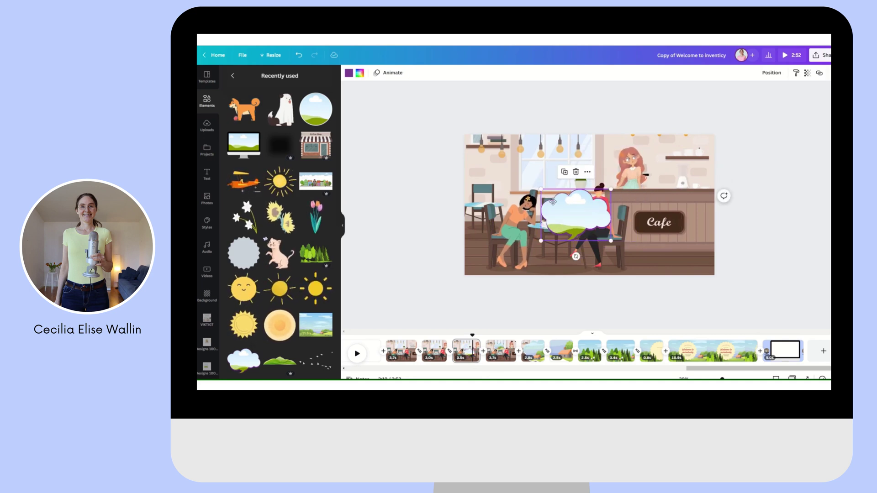
{"action": "left_click_drag", "start_coordinate": [575, 206], "coordinate": [563, 185]}
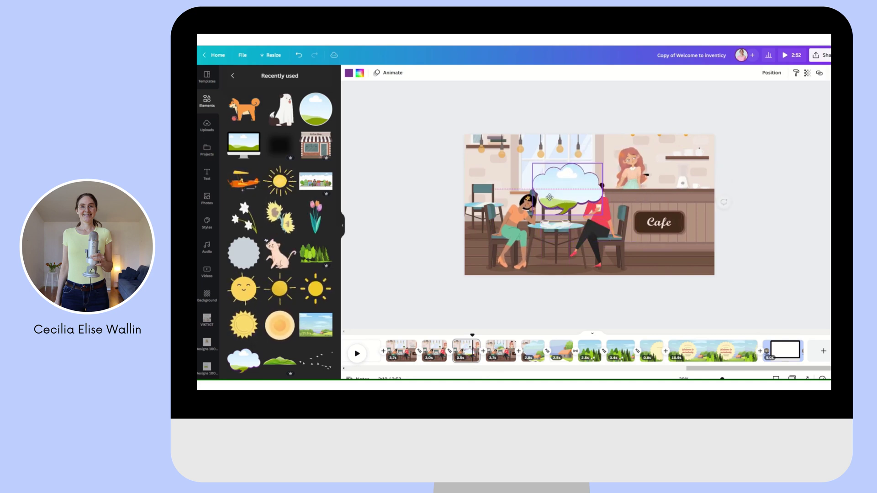
{"action": "left_click", "coordinate": [348, 73]}
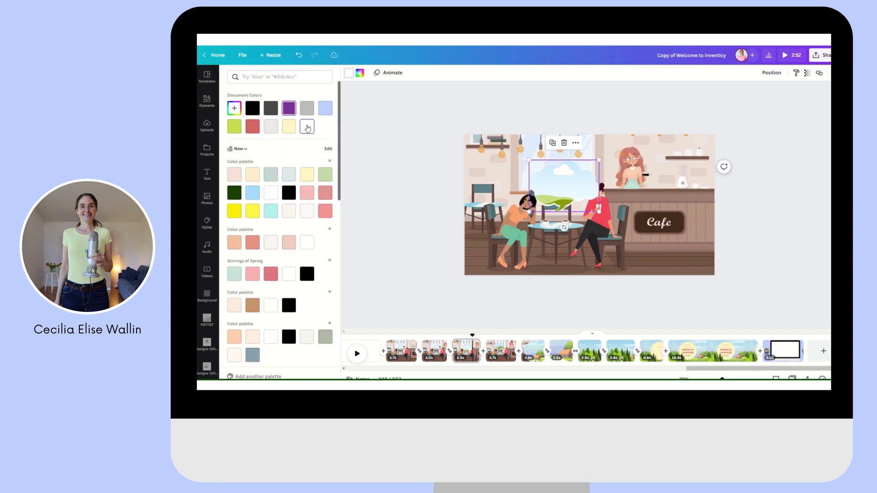
{"action": "key", "text": "Escape"}
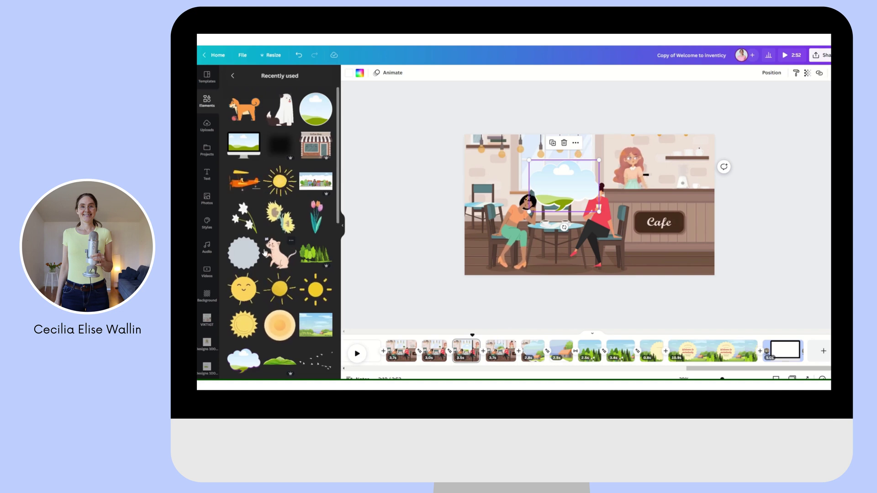
{"action": "scroll", "coordinate": [274, 205], "scroll_direction": "down", "scroll_amount": 2}
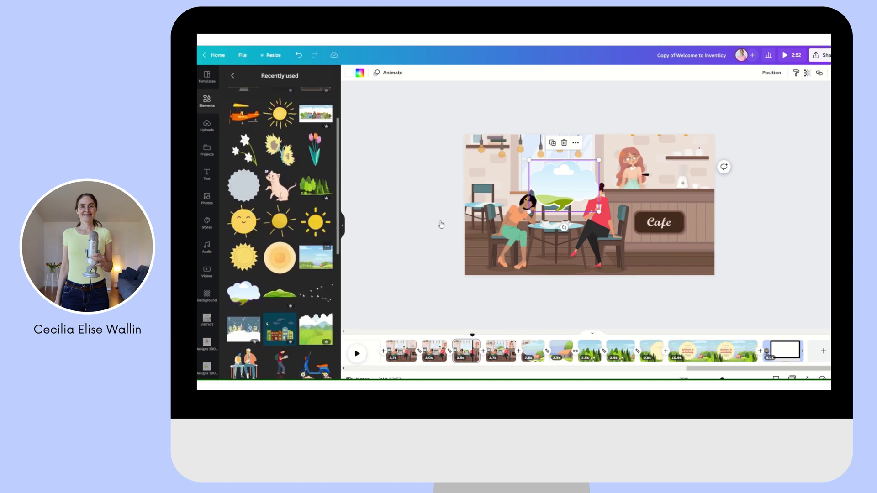
Fill the cloud frame with the landscape image and shift it within the crop
{"action": "mouse_move", "coordinate": [316, 258]}
{"action": "left_mouse_down"}
{"action": "mouse_move", "coordinate": [563, 183]}
{"action": "mouse_move", "coordinate": [659, 119]}
{"action": "left_mouse_up"}
{"action": "double_click", "coordinate": [563, 183]}
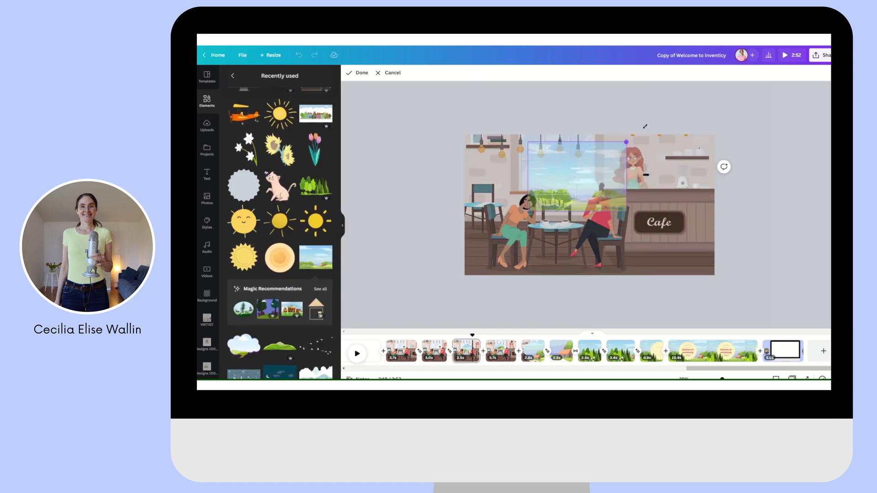
{"action": "left_click_drag", "start_coordinate": [544, 172], "coordinate": [514, 166]}
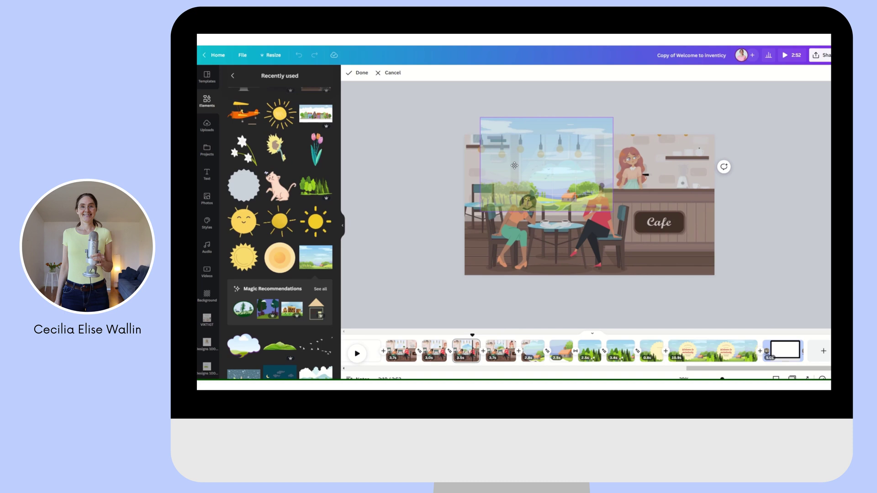
{"action": "left_click", "coordinate": [703, 222]}
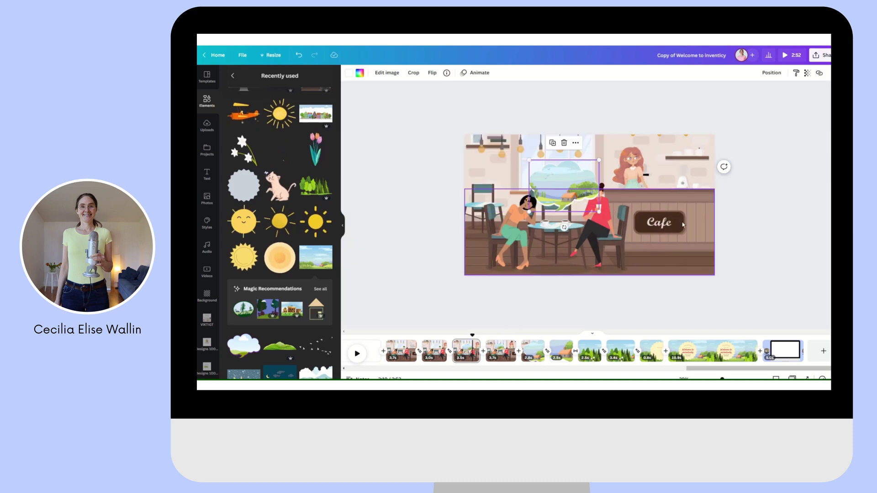
Duplicate the cafe page and enlarge the dream bubble to cover most of the page
{"action": "left_click", "coordinate": [801, 95]}
{"action": "left_click", "coordinate": [824, 73]}
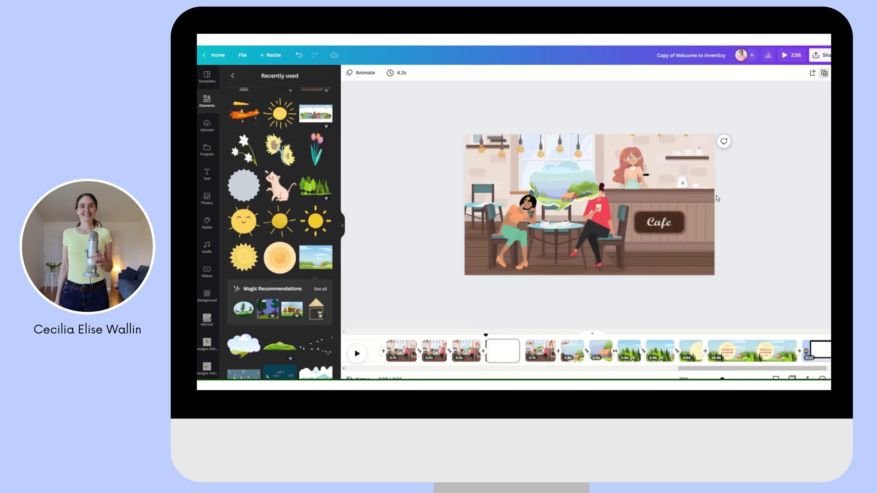
{"action": "left_click", "coordinate": [564, 184]}
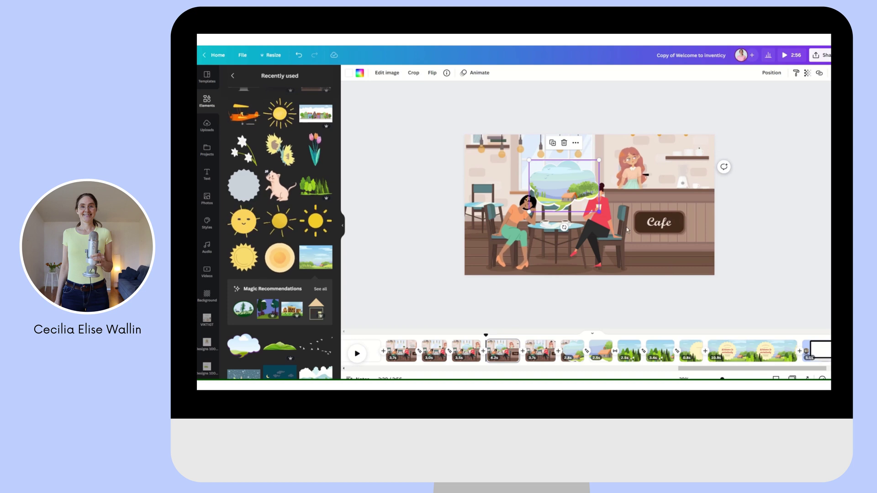
{"action": "left_click_drag", "start_coordinate": [601, 209], "coordinate": [712, 285]}
{"action": "left_click_drag", "start_coordinate": [617, 205], "coordinate": [586, 187]}
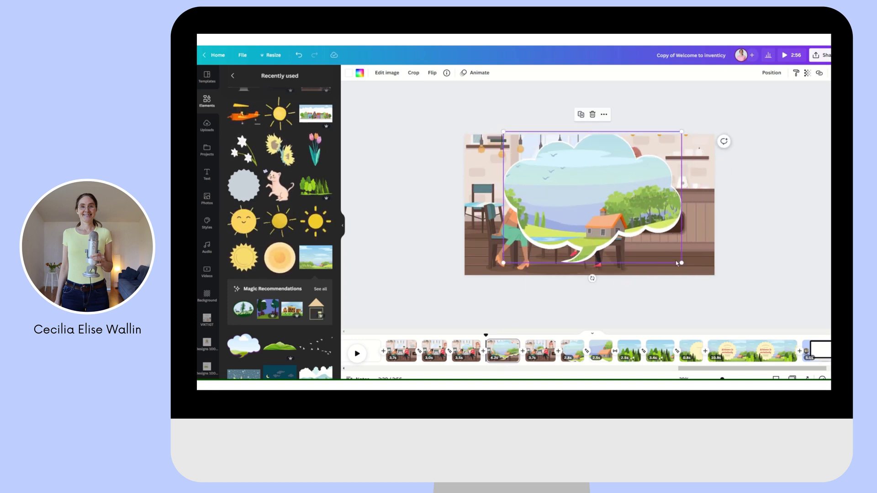
{"action": "left_click_drag", "start_coordinate": [683, 263], "coordinate": [713, 281]}
{"action": "left_click", "coordinate": [761, 185]}
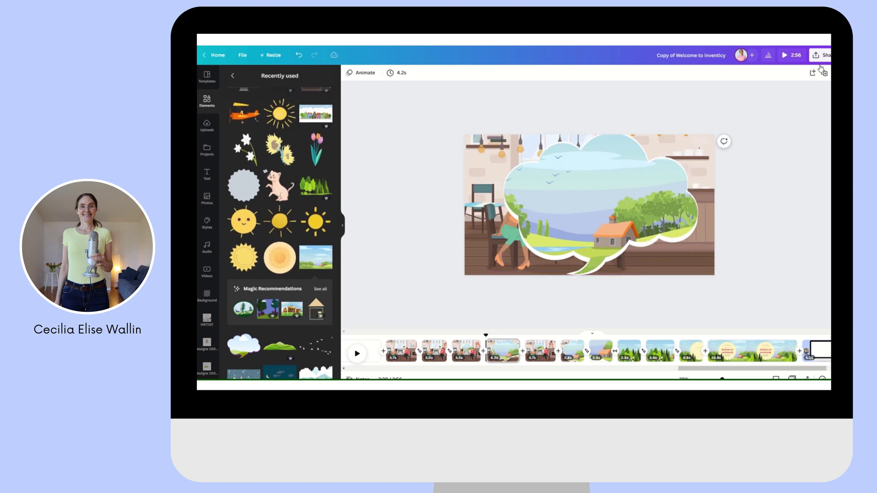
Duplicate again and enlarge the bubble beyond the page edges so the landscape fills it
{"action": "left_click", "coordinate": [824, 74]}
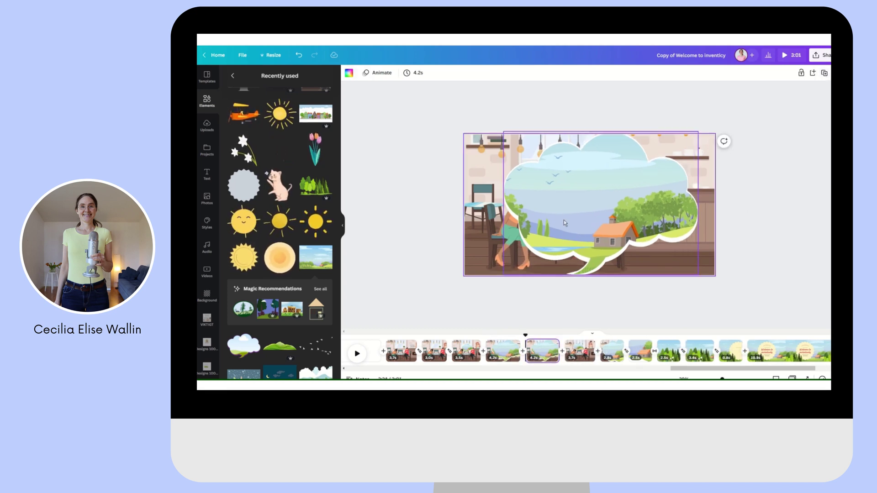
{"action": "left_click", "coordinate": [552, 184]}
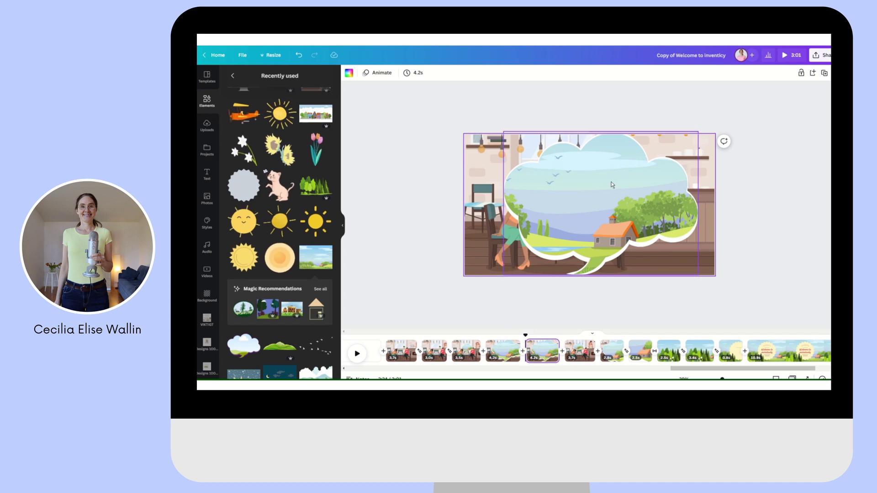
{"action": "left_click_drag", "start_coordinate": [699, 130], "coordinate": [781, 83]}
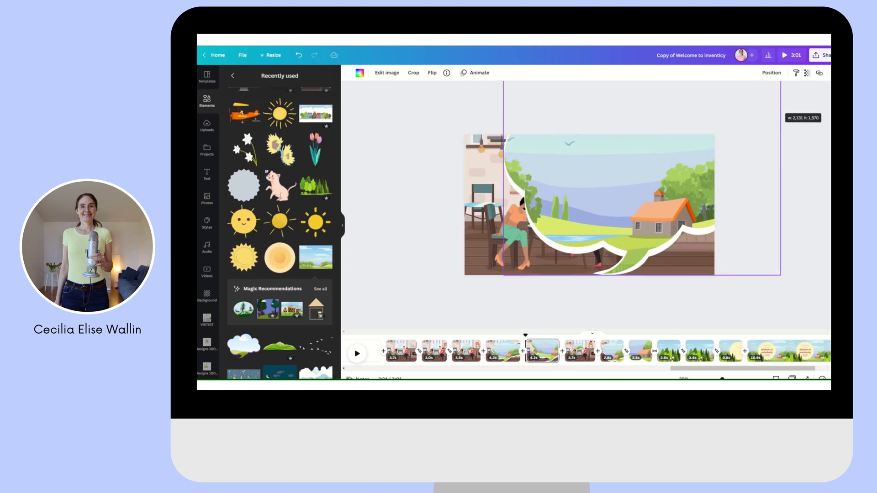
{"action": "left_click_drag", "start_coordinate": [658, 206], "coordinate": [598, 238]}
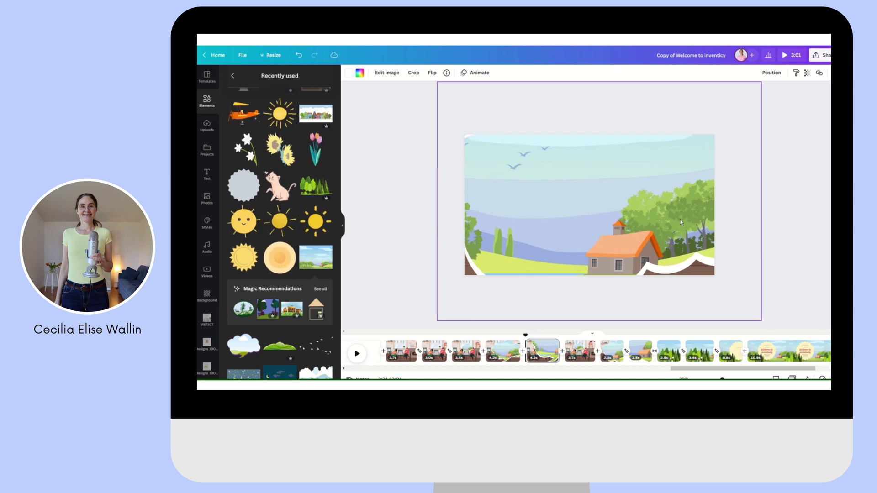
{"action": "left_click", "coordinate": [805, 220]}
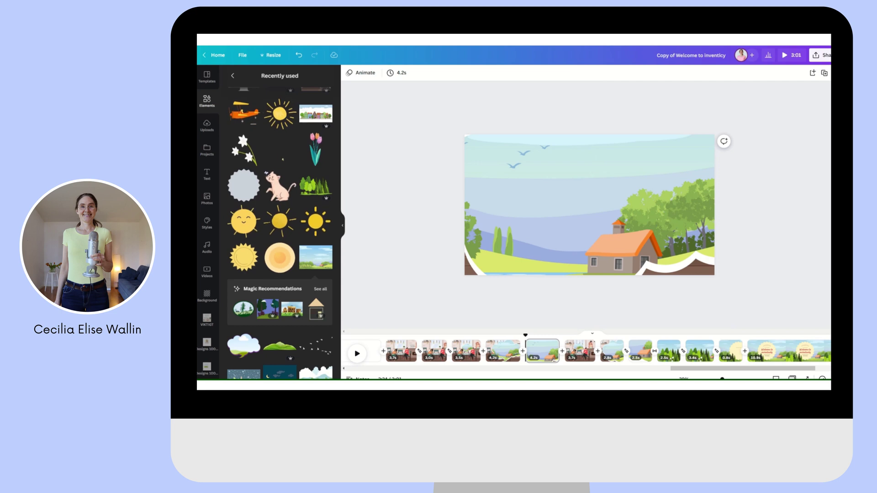
Add a blank page with the landscape image as its background, shifted upward
{"action": "left_click", "coordinate": [813, 73]}
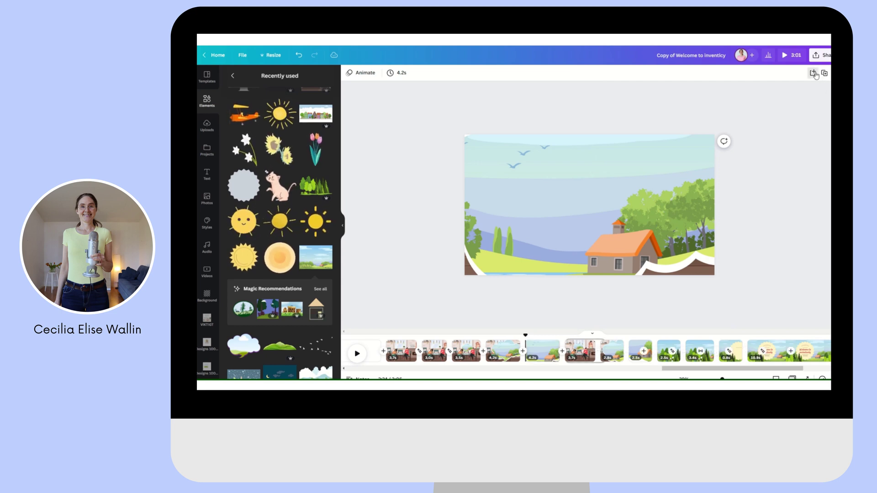
{"action": "left_click_drag", "start_coordinate": [307, 264], "coordinate": [469, 157]}
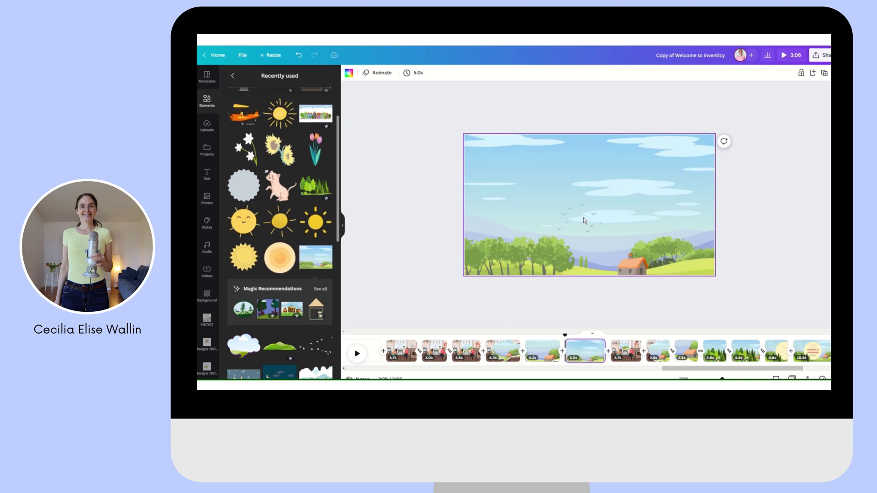
{"action": "double_click", "coordinate": [583, 217]}
{"action": "left_click_drag", "start_coordinate": [588, 224], "coordinate": [589, 206]}
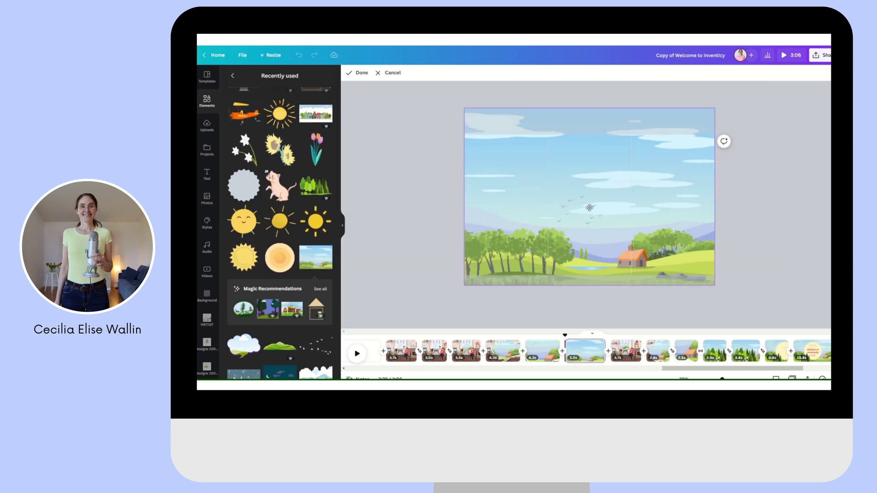
{"action": "left_click", "coordinate": [408, 222]}
Add the forest trees element and move it toward the lower left
{"action": "left_click", "coordinate": [315, 187]}
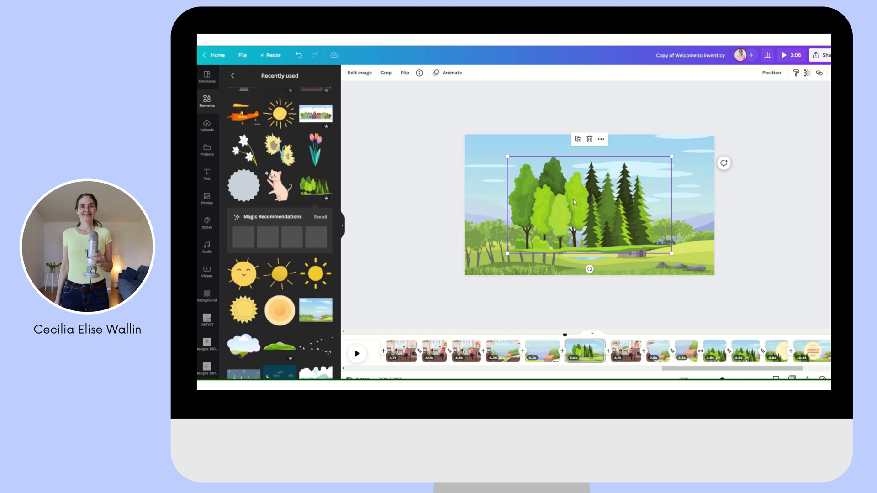
{"action": "left_click_drag", "start_coordinate": [590, 199], "coordinate": [527, 242]}
{"action": "left_click", "coordinate": [786, 159]}
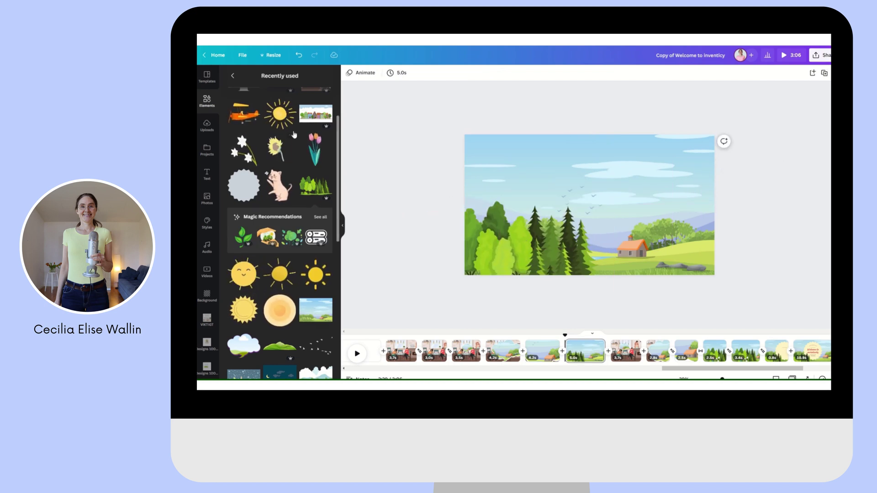
{"action": "scroll", "coordinate": [287, 260], "scroll_direction": "down", "scroll_amount": 3}
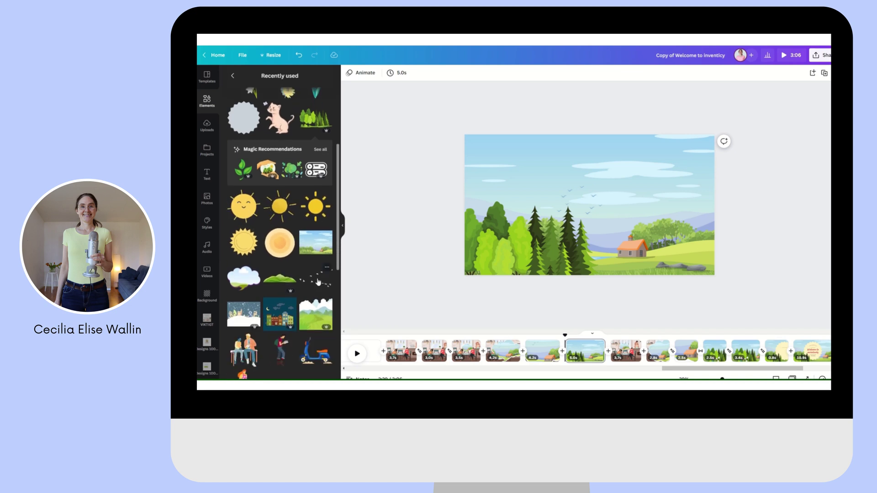
Add the flock of birds, enlarged, just past the page's upper-right edge
{"action": "left_click", "coordinate": [319, 281]}
{"action": "mouse_move", "coordinate": [588, 203]}
{"action": "left_mouse_down"}
{"action": "mouse_move", "coordinate": [711, 170]}
{"action": "mouse_move", "coordinate": [678, 206]}
{"action": "left_mouse_up"}
{"action": "mouse_move", "coordinate": [713, 172]}
{"action": "left_mouse_down"}
{"action": "mouse_move", "coordinate": [739, 178]}
{"action": "mouse_move", "coordinate": [713, 190]}
{"action": "left_mouse_up"}
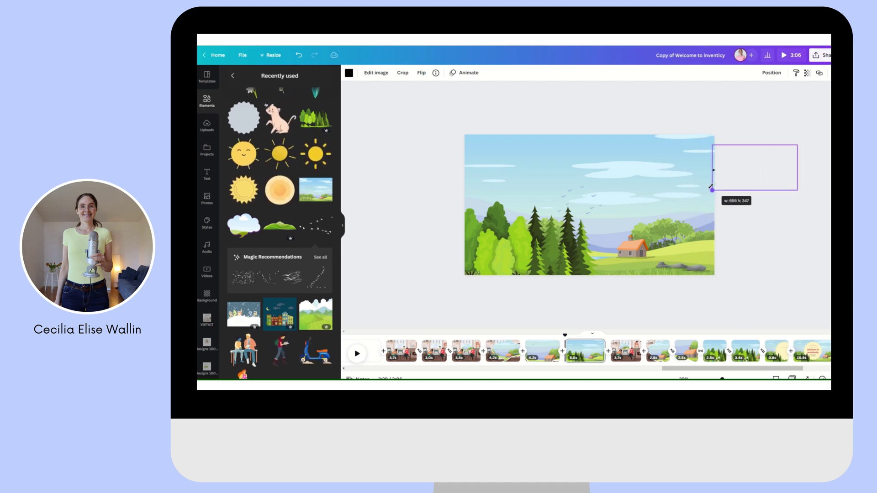
On a duplicate of the landscape page, move the birds into the sky and nudge the trees up-right
{"action": "left_click", "coordinate": [806, 99]}
{"action": "left_click", "coordinate": [824, 73]}
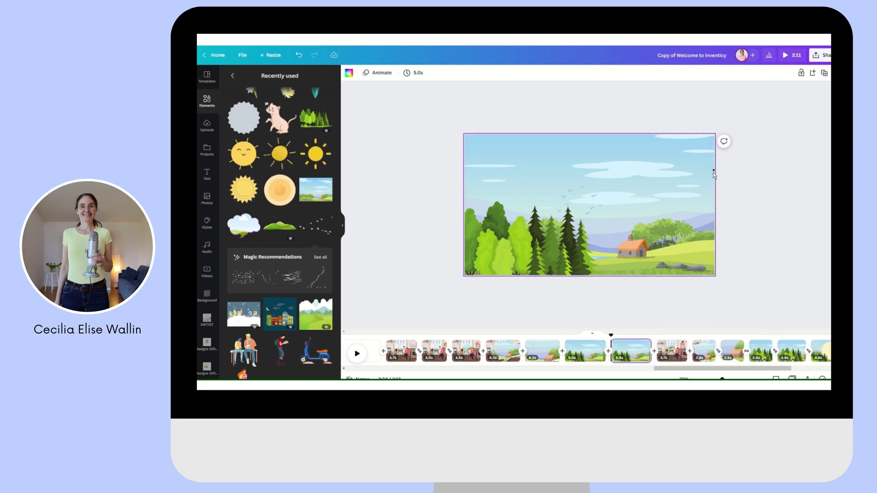
{"action": "mouse_move", "coordinate": [713, 173]}
{"action": "left_mouse_down"}
{"action": "mouse_move", "coordinate": [615, 226]}
{"action": "mouse_move", "coordinate": [500, 244]}
{"action": "left_mouse_up"}
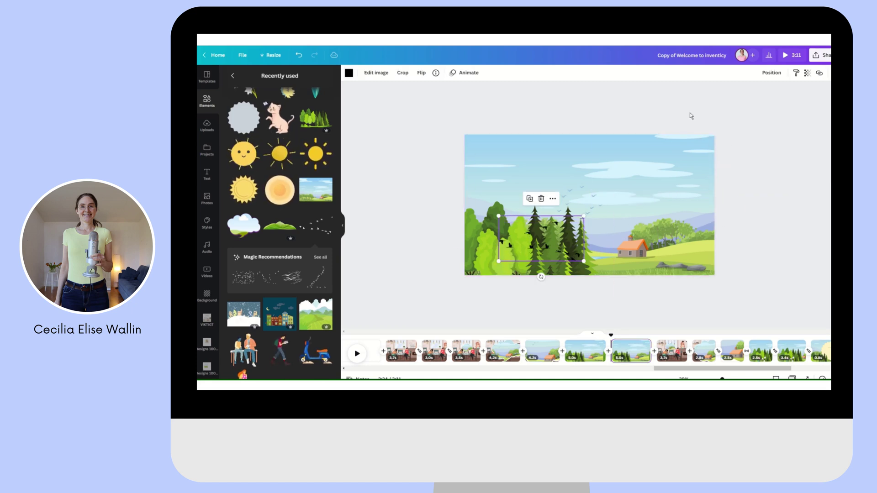
{"action": "left_click", "coordinate": [771, 73]}
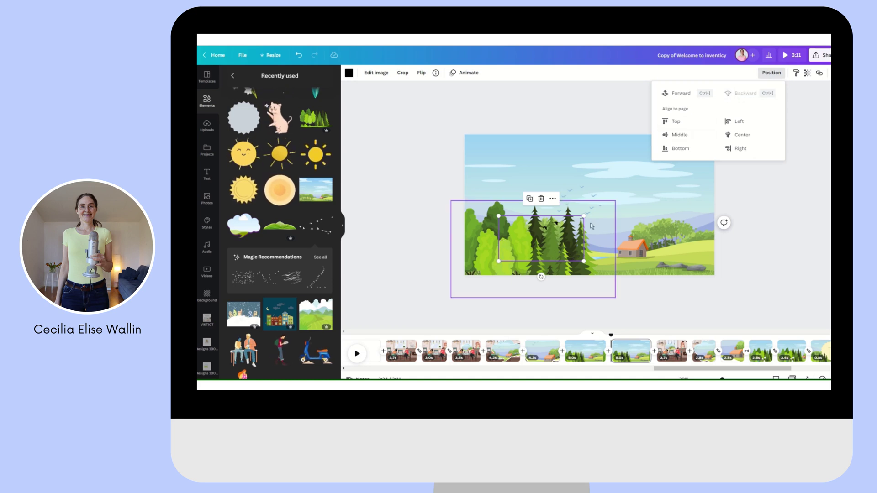
{"action": "left_click_drag", "start_coordinate": [531, 246], "coordinate": [545, 234]}
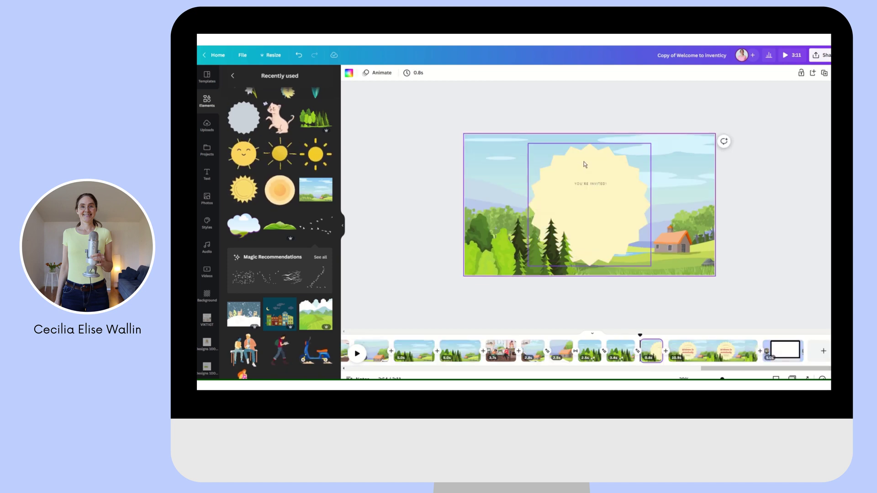
On the 'Welcome to inventicity' page, select the background landscape and browse animation styles
{"action": "left_click", "coordinate": [583, 161]}
{"action": "scroll", "coordinate": [280, 233], "scroll_direction": "up", "scroll_amount": 5}
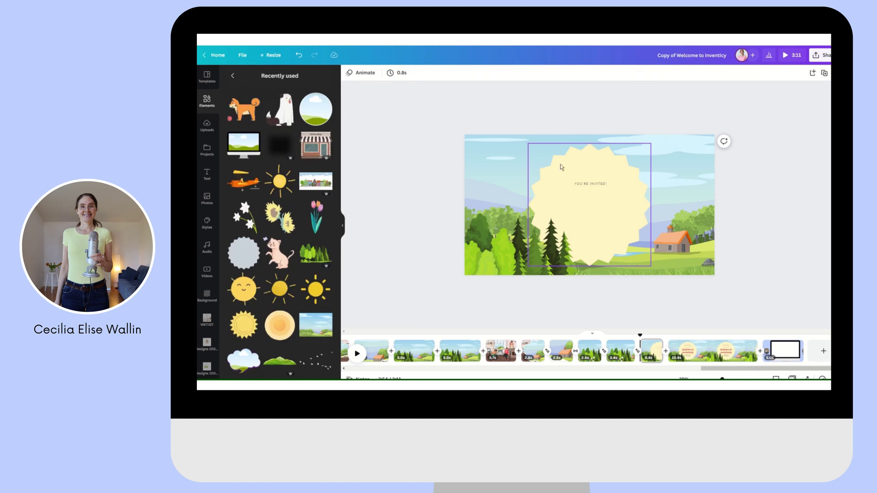
{"action": "left_click", "coordinate": [583, 185]}
{"action": "left_click_drag", "start_coordinate": [434, 212], "coordinate": [600, 311]}
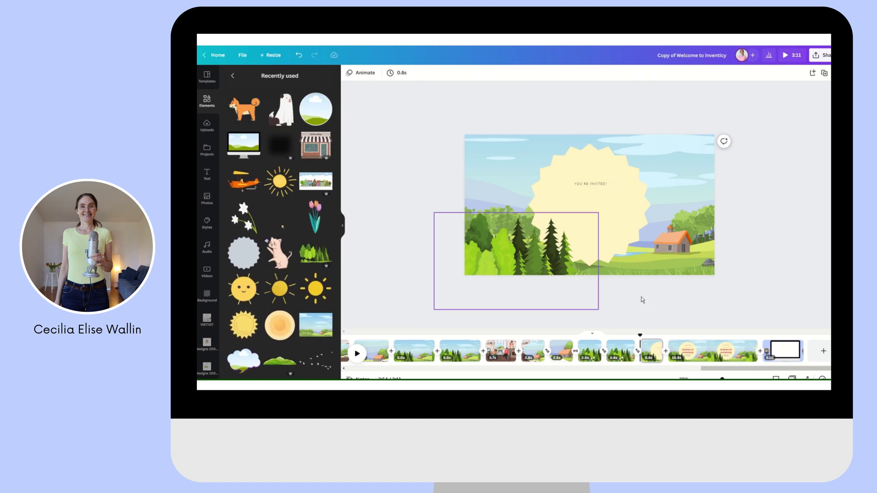
{"action": "left_click", "coordinate": [682, 351]}
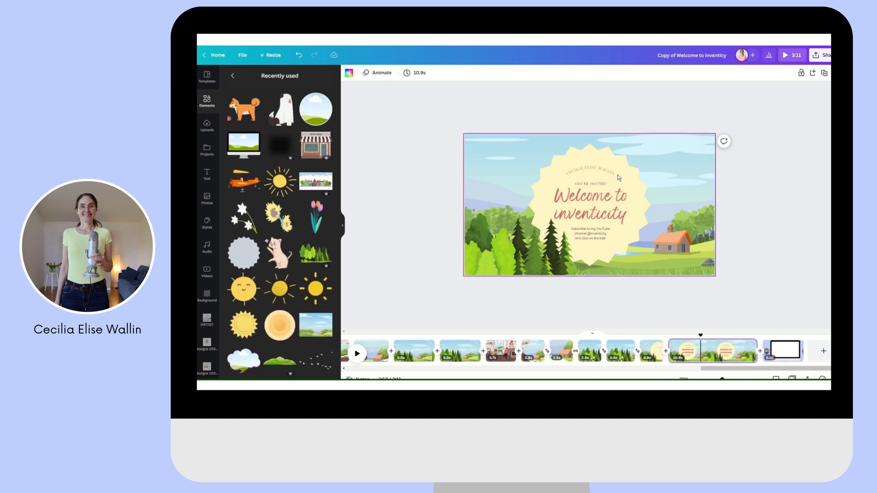
{"action": "left_click", "coordinate": [493, 147]}
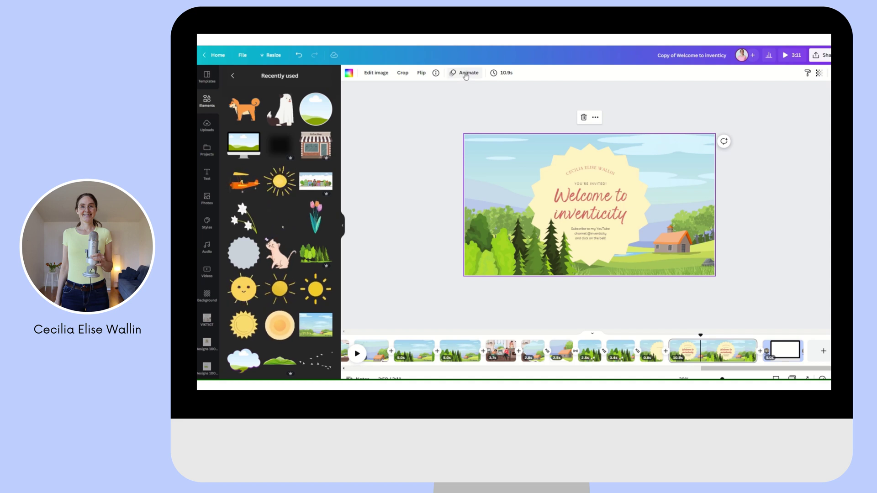
{"action": "left_click", "coordinate": [467, 74]}
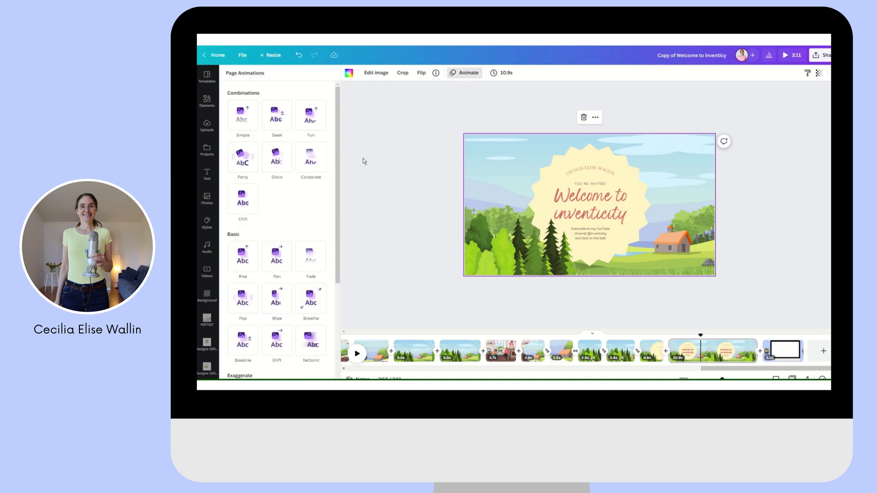